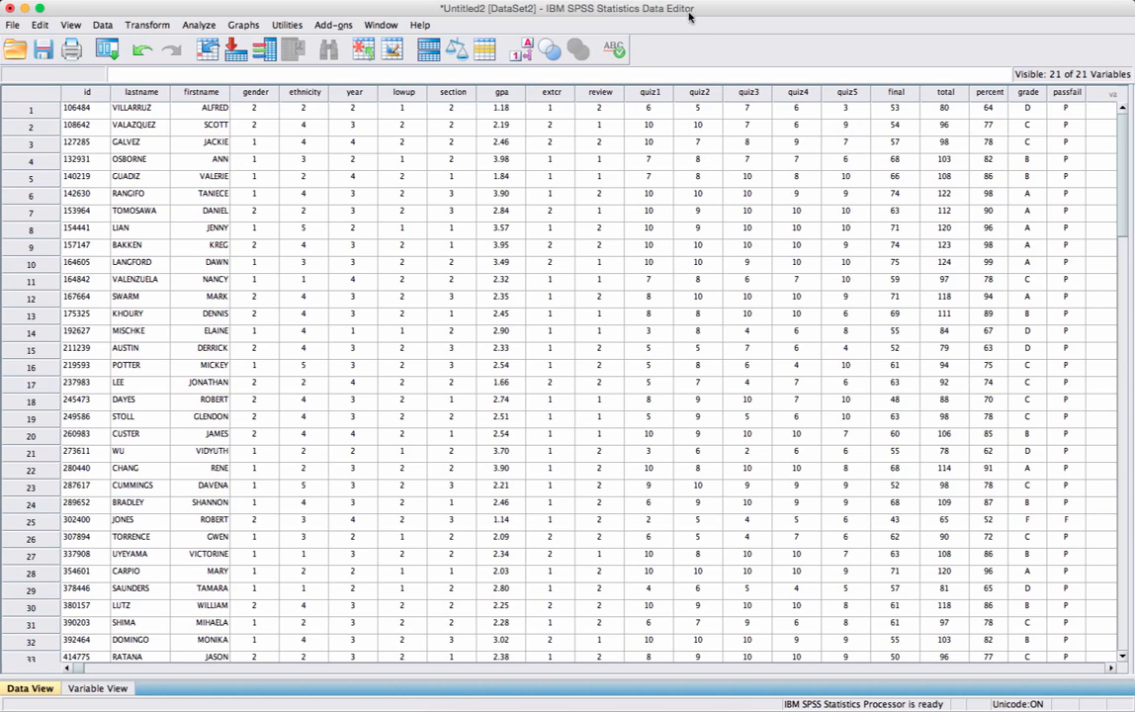
Open the data set instructions document from the desktop, review its variable values and measurement scales, and return to the SPSS data.
drag(687, 13, 667, 133)
double_click(555, 66)
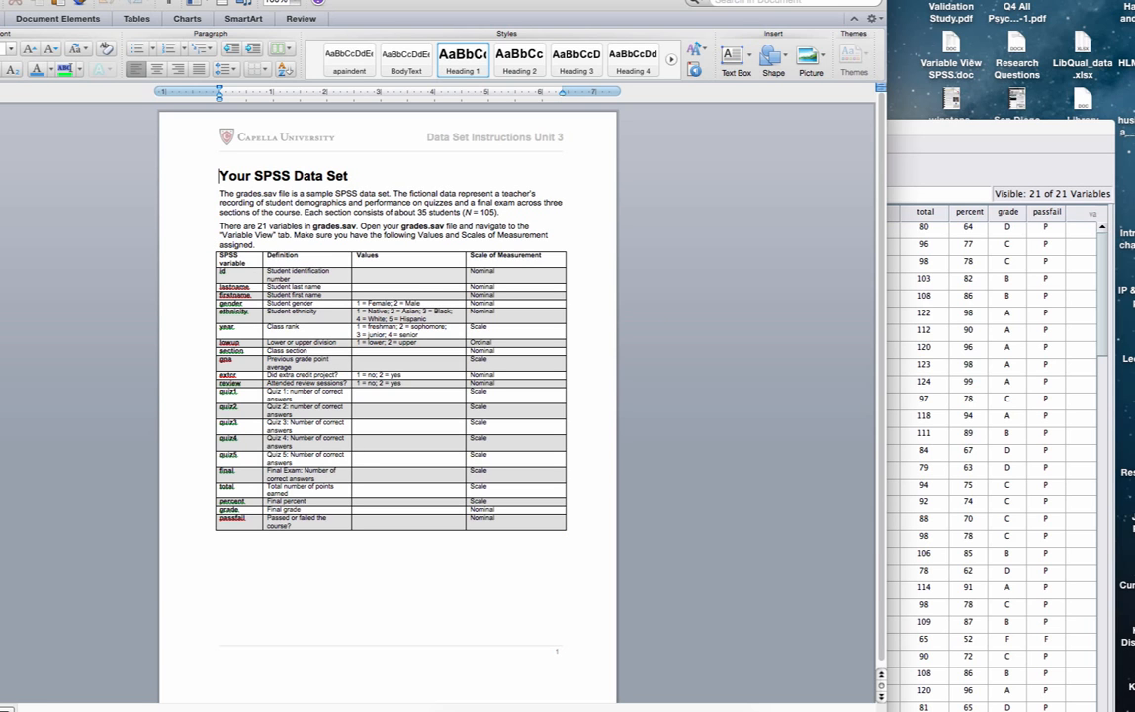
click(0, 0)
click(20, 98)
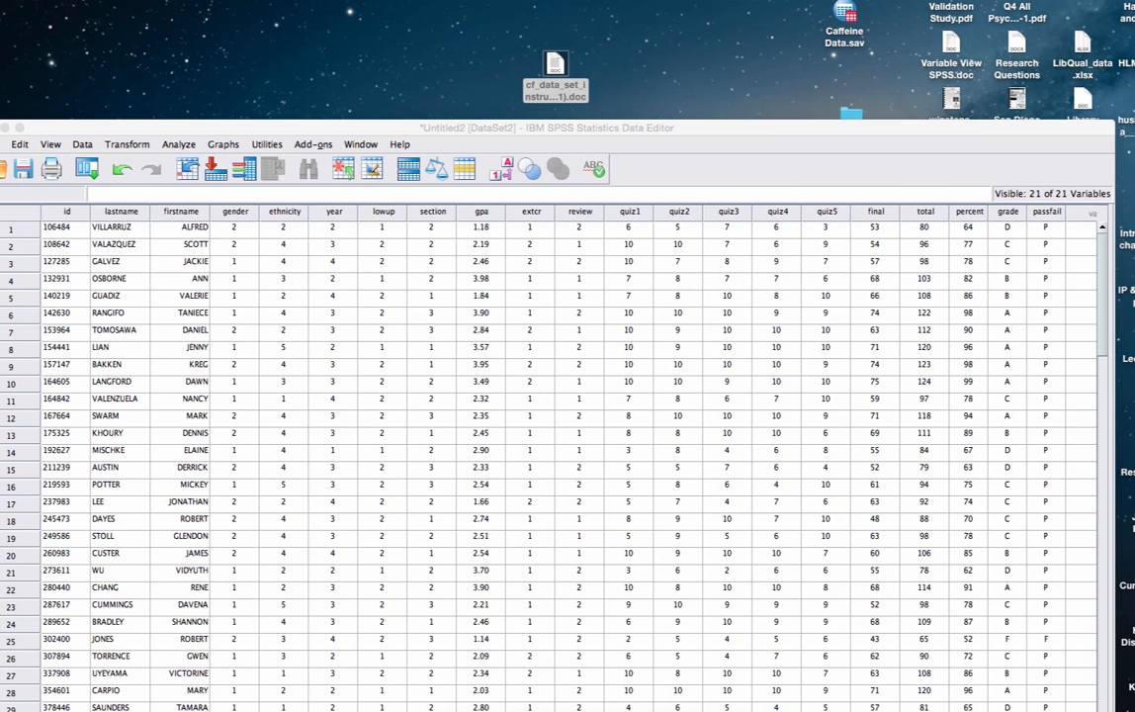
double_click(126, 132)
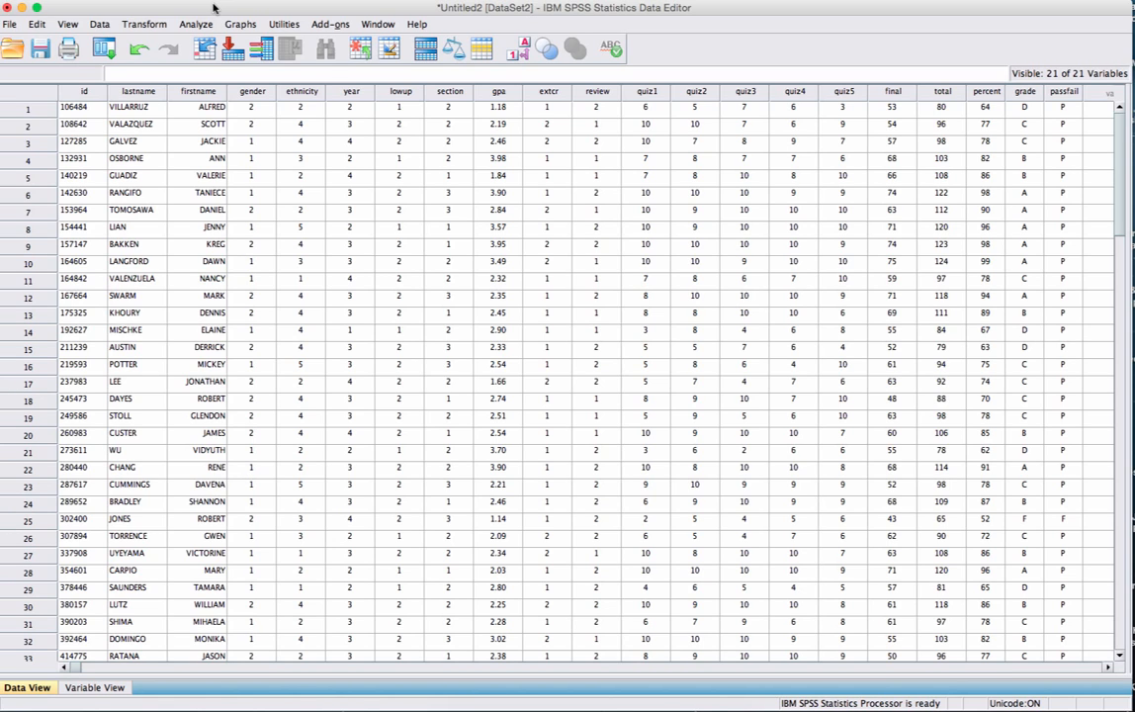
Set up an Explore analysis with gpa as the dependent variable and gender as the factor.
click(206, 25)
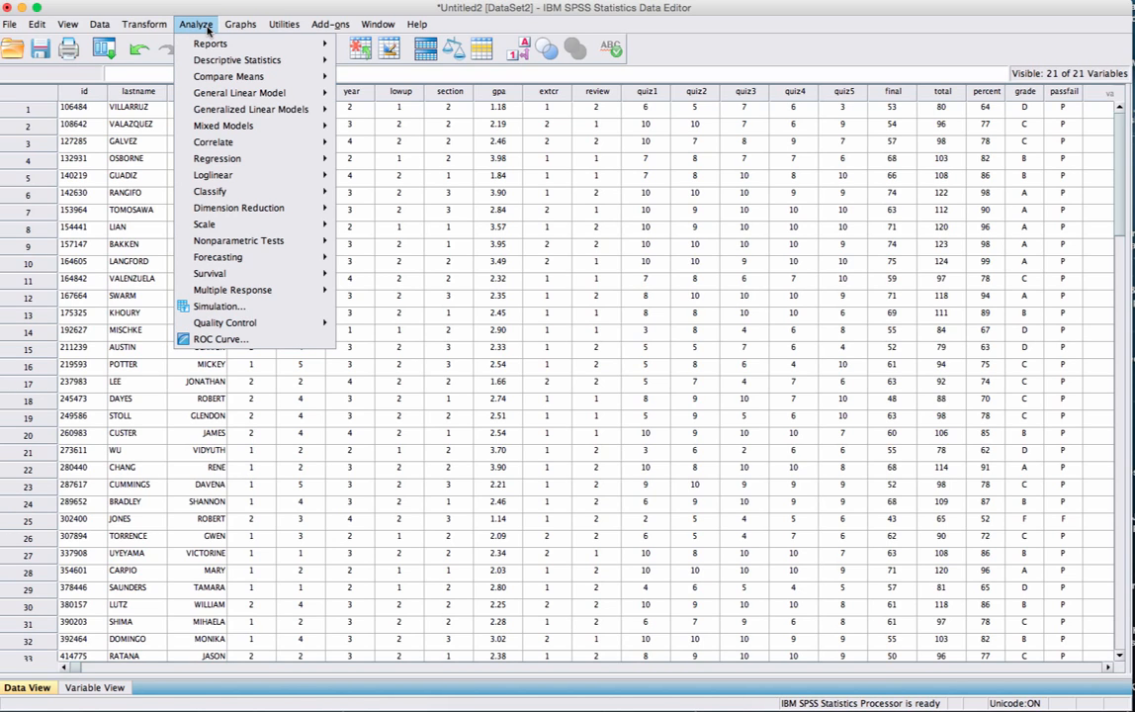
mouse_move(211, 63)
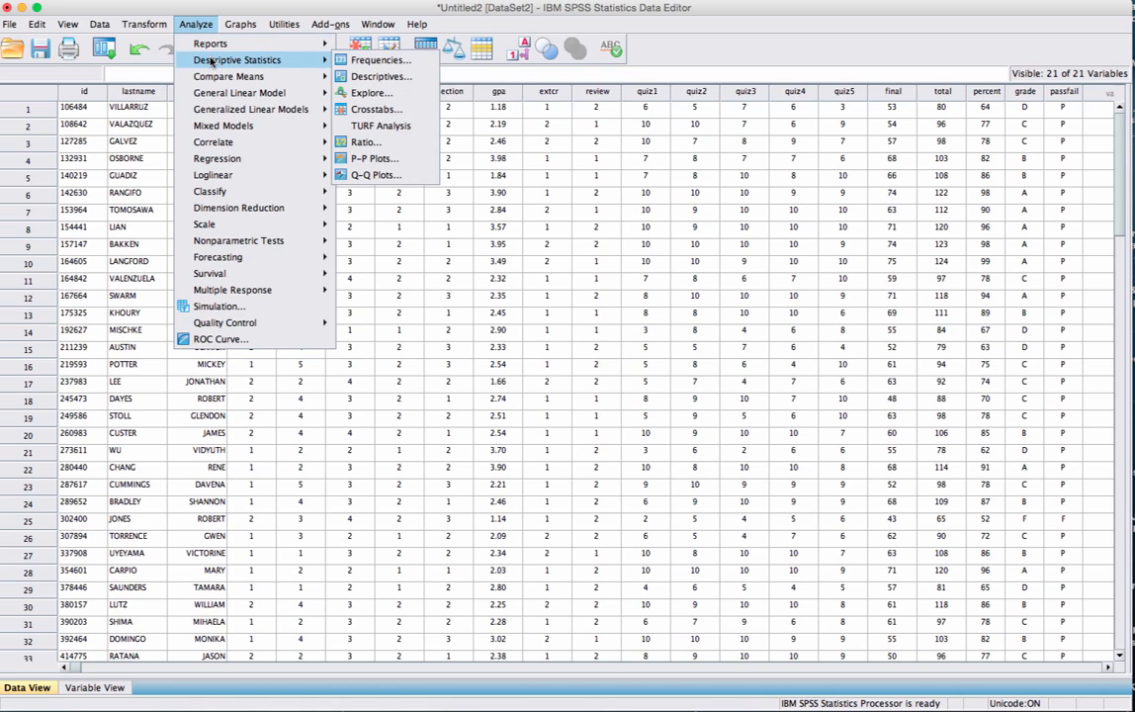
click(363, 92)
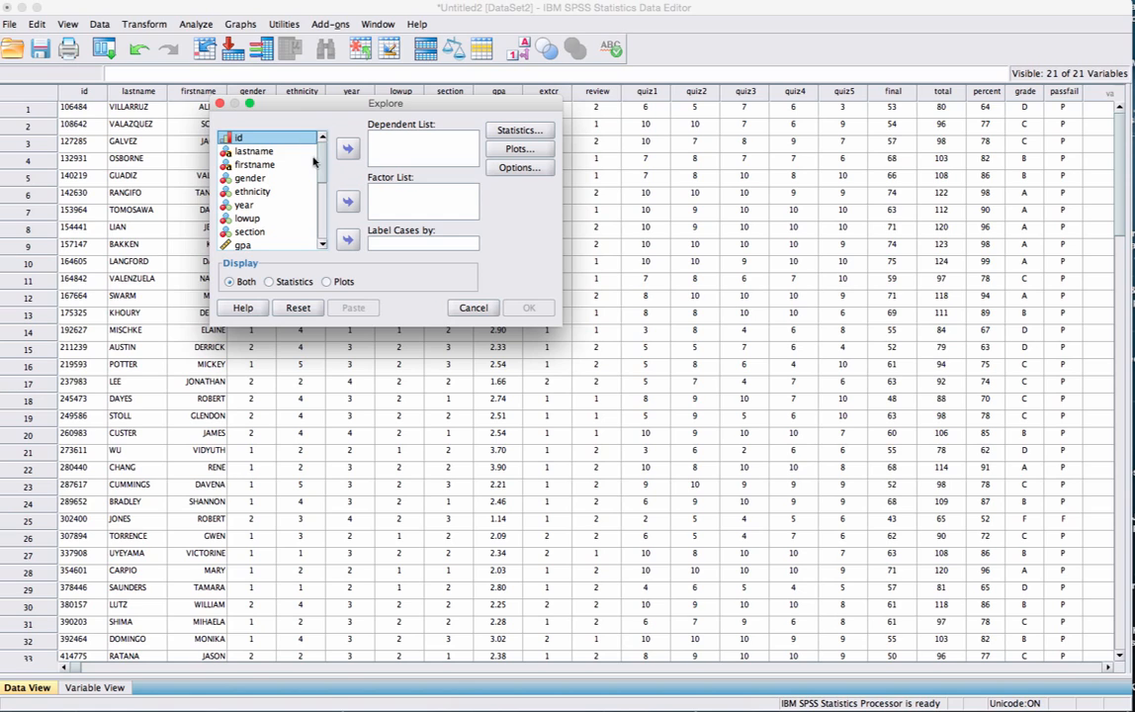
click(247, 245)
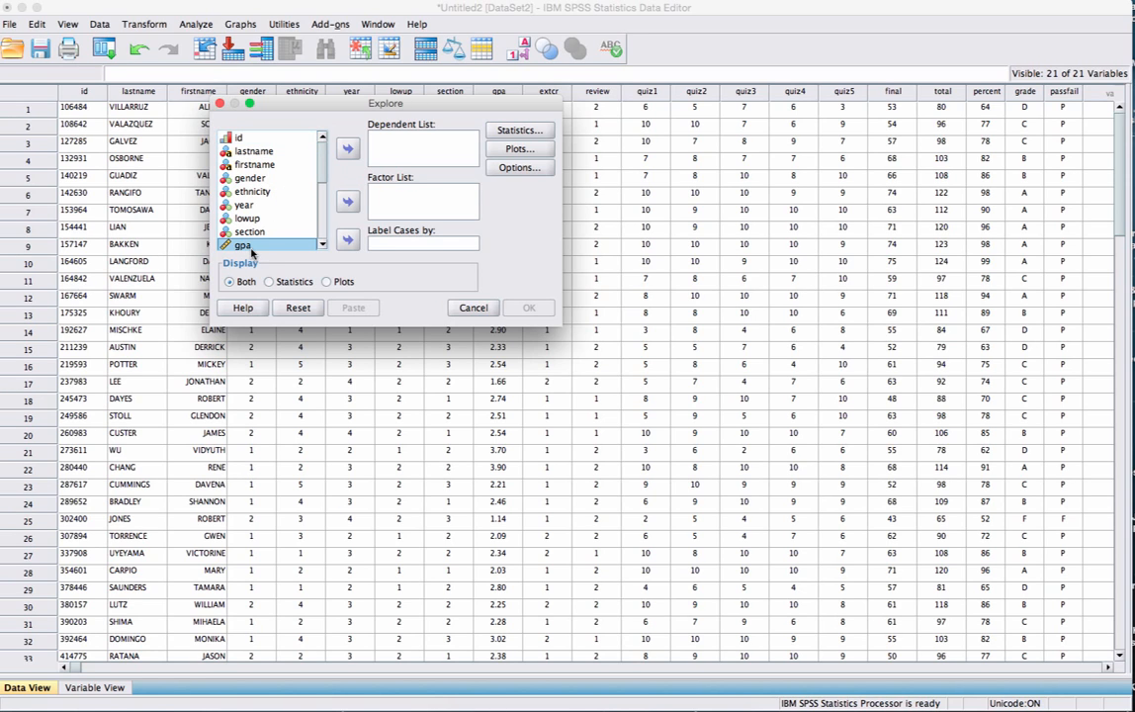
click(347, 150)
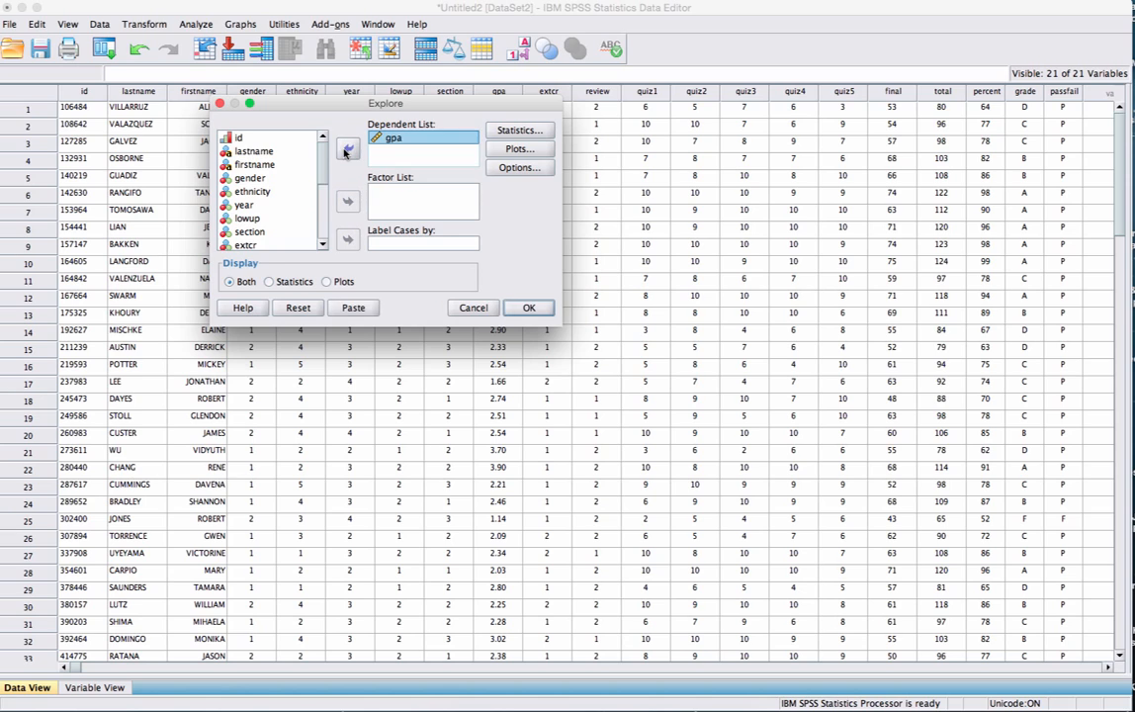
click(259, 179)
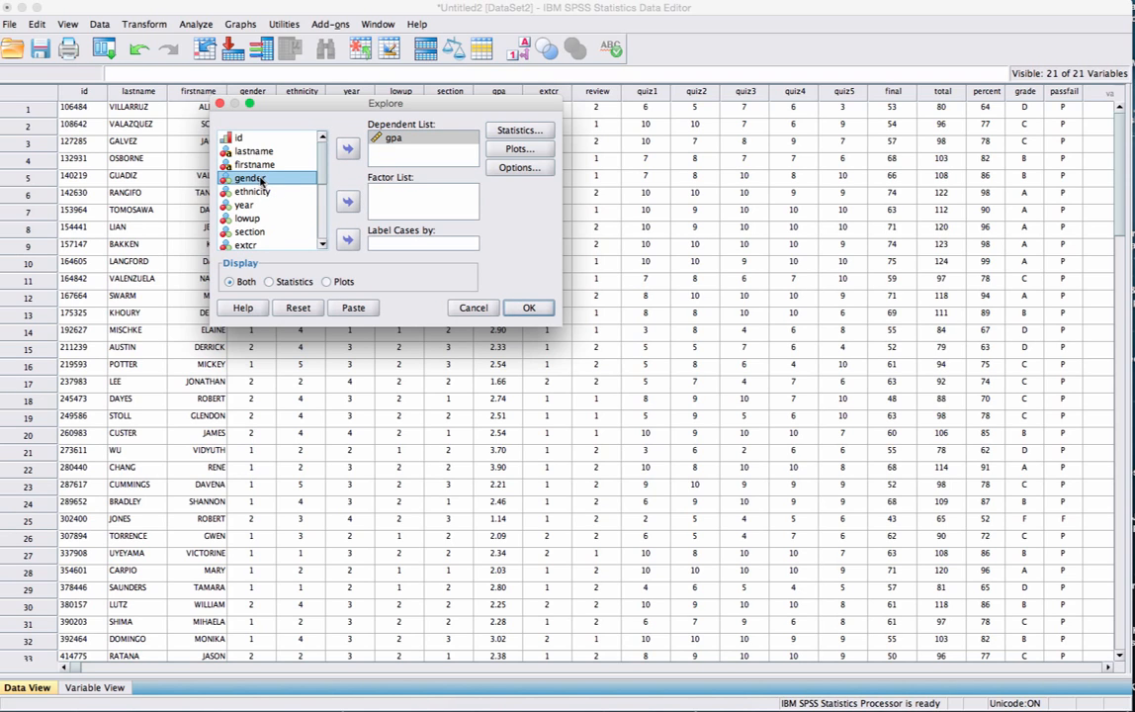
click(348, 203)
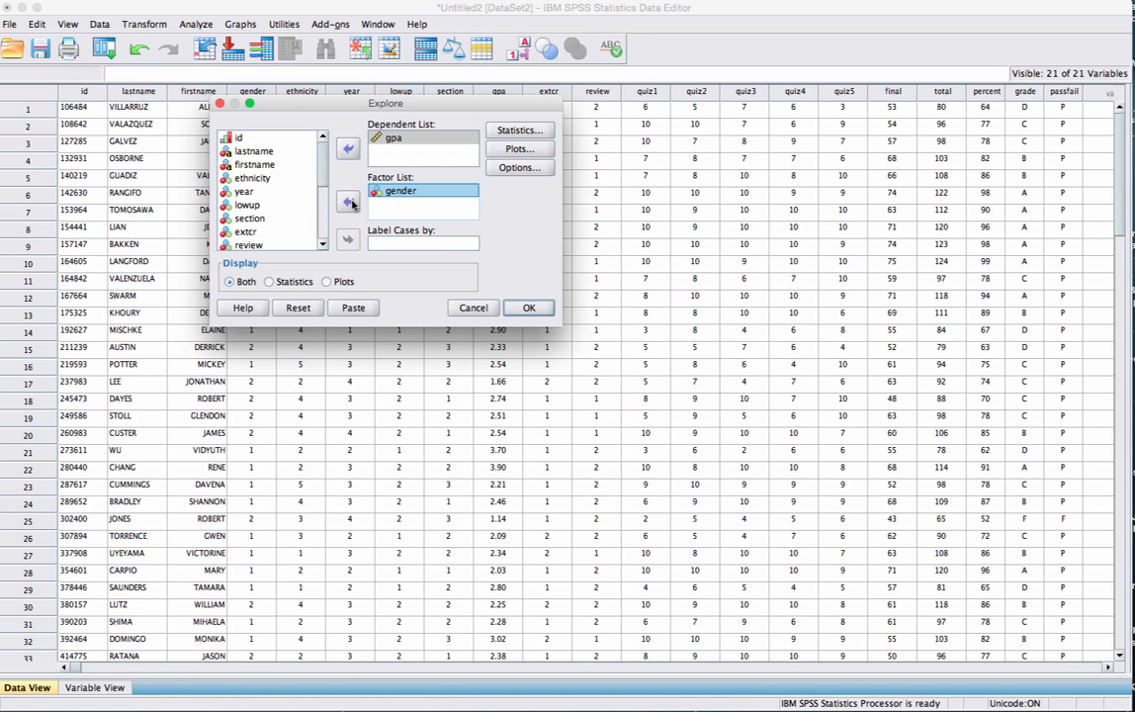
Set the Explore plots to no boxplots, no stem-and-leaf, histograms, and normality plots with tests, and run the analysis.
click(520, 149)
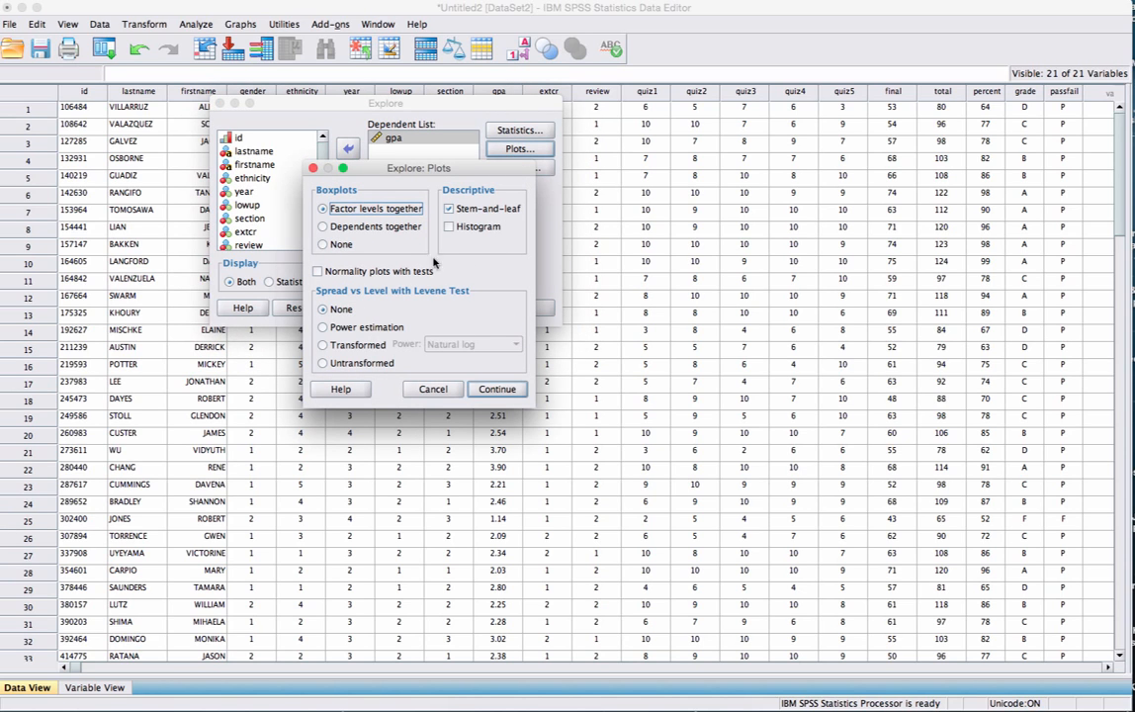
click(322, 245)
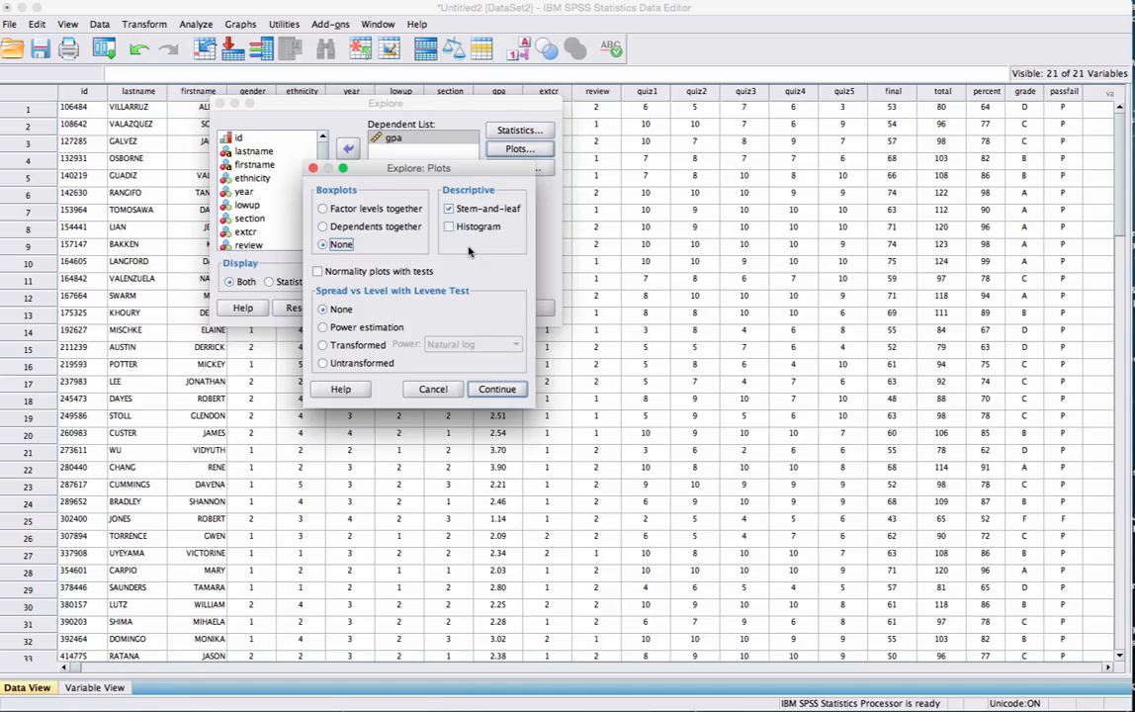
click(448, 209)
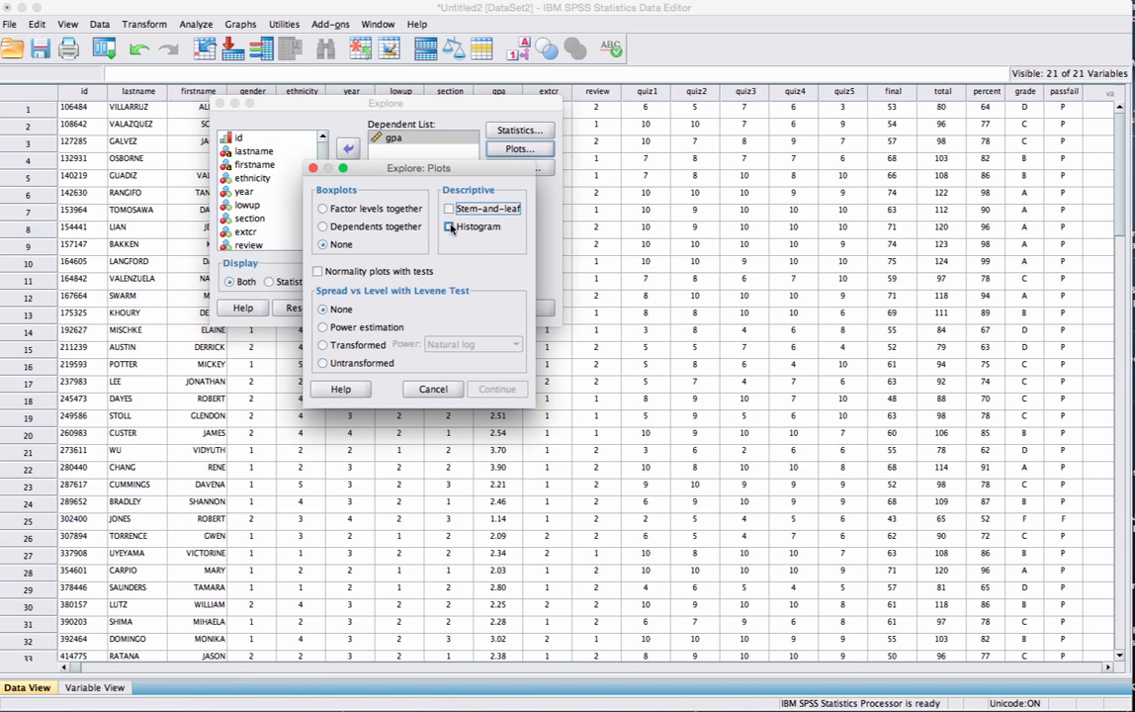
click(450, 227)
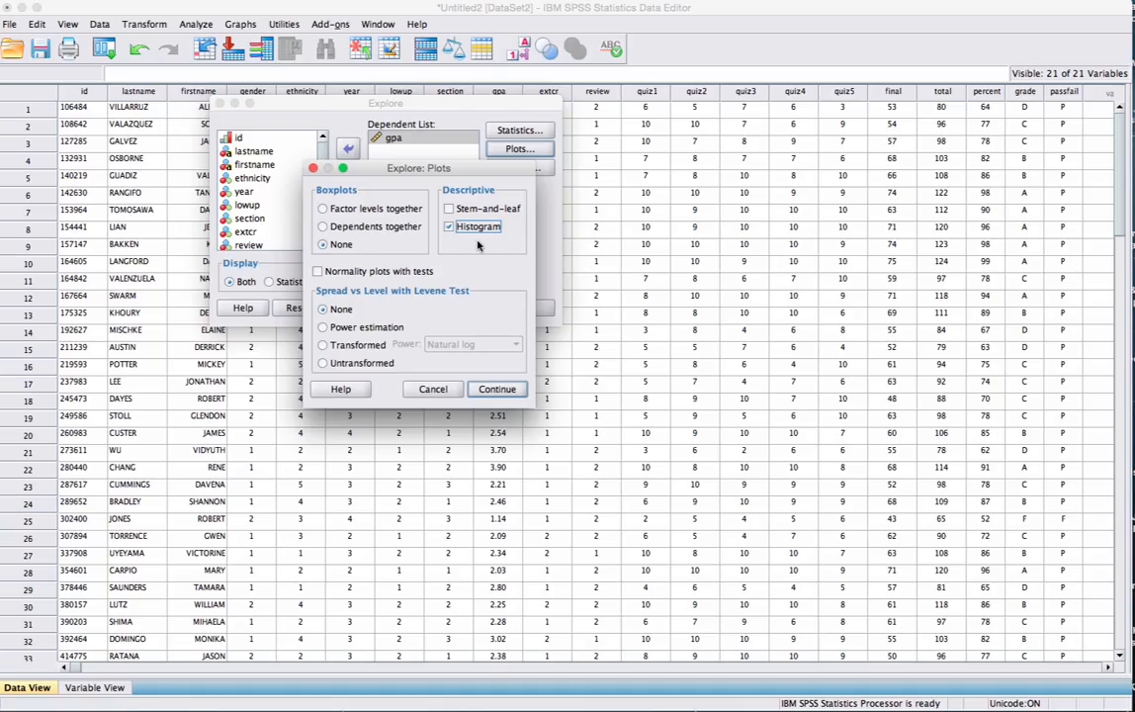
click(374, 273)
click(497, 394)
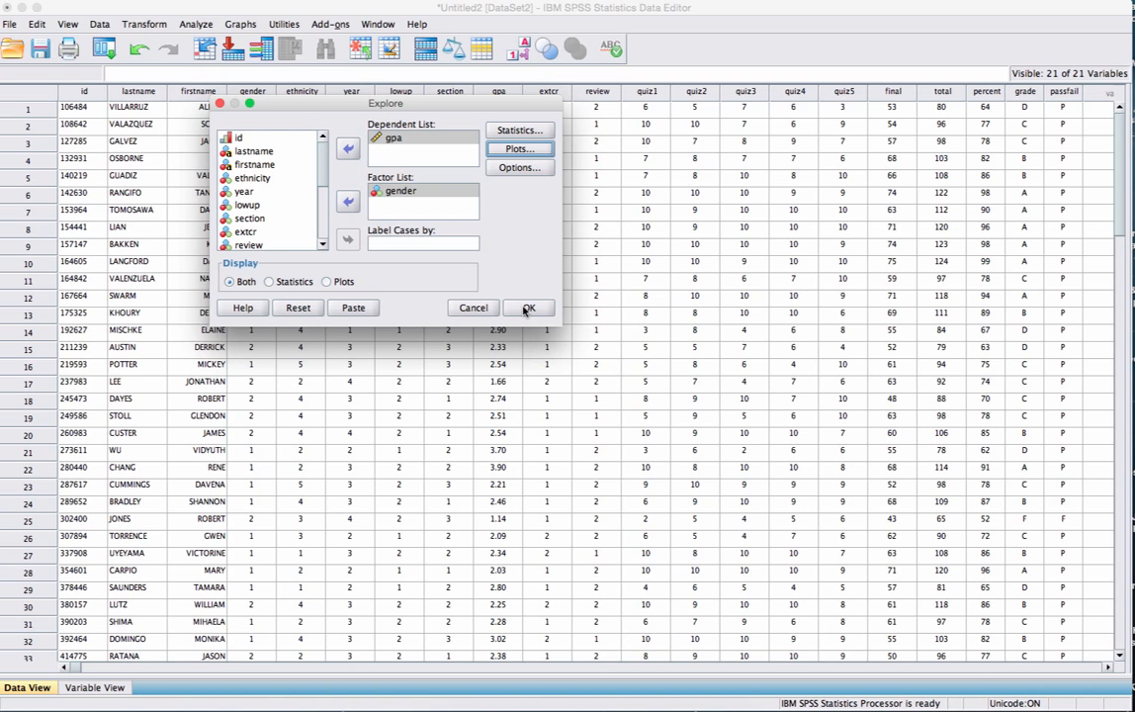
click(527, 308)
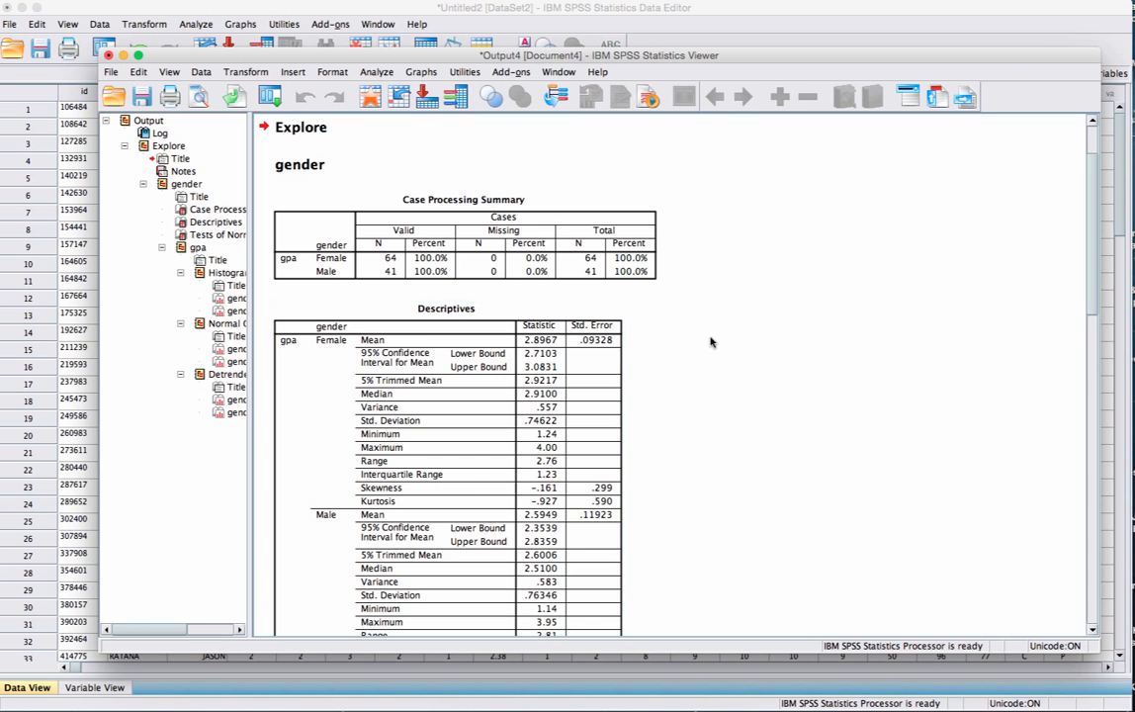
Examine the Case Processing Summary and the gpa means and standard deviations by gender in the Descriptives table.
scroll(750, 331, down, 3)
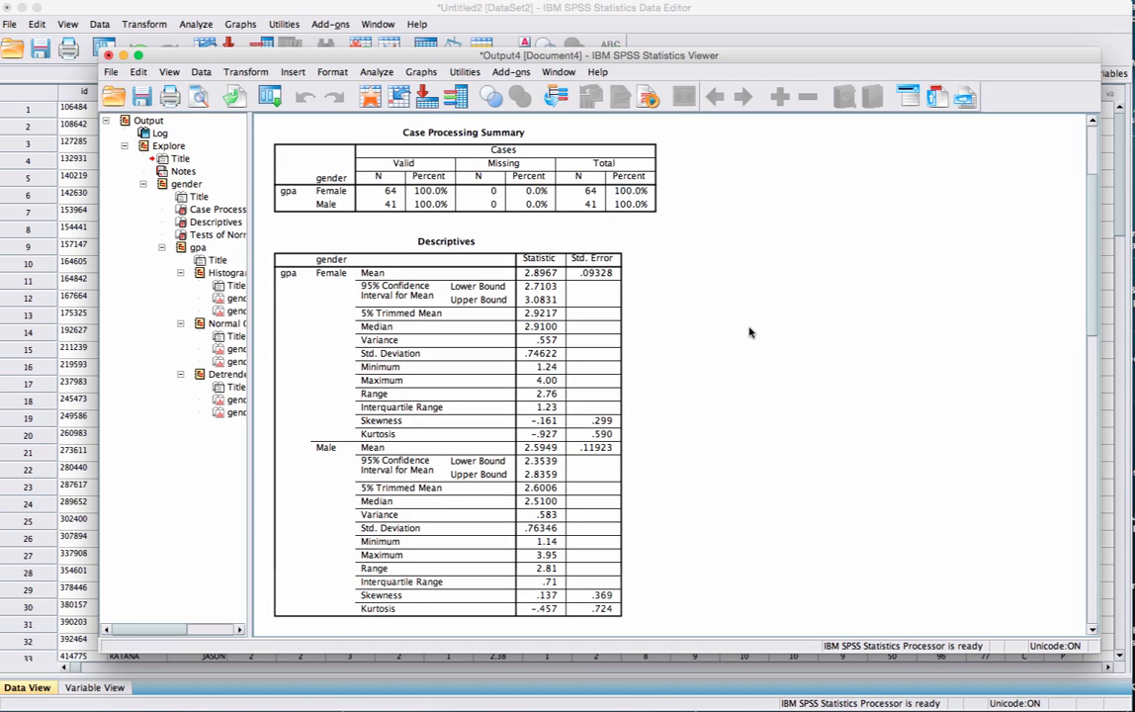
click(337, 168)
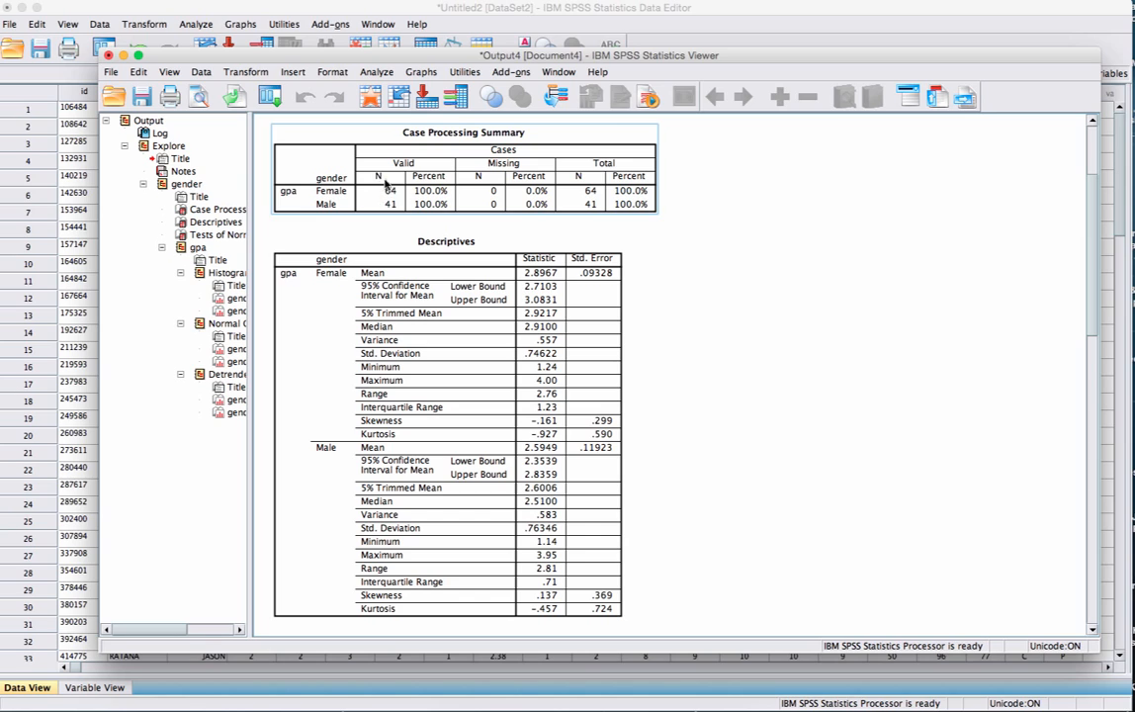
click(704, 246)
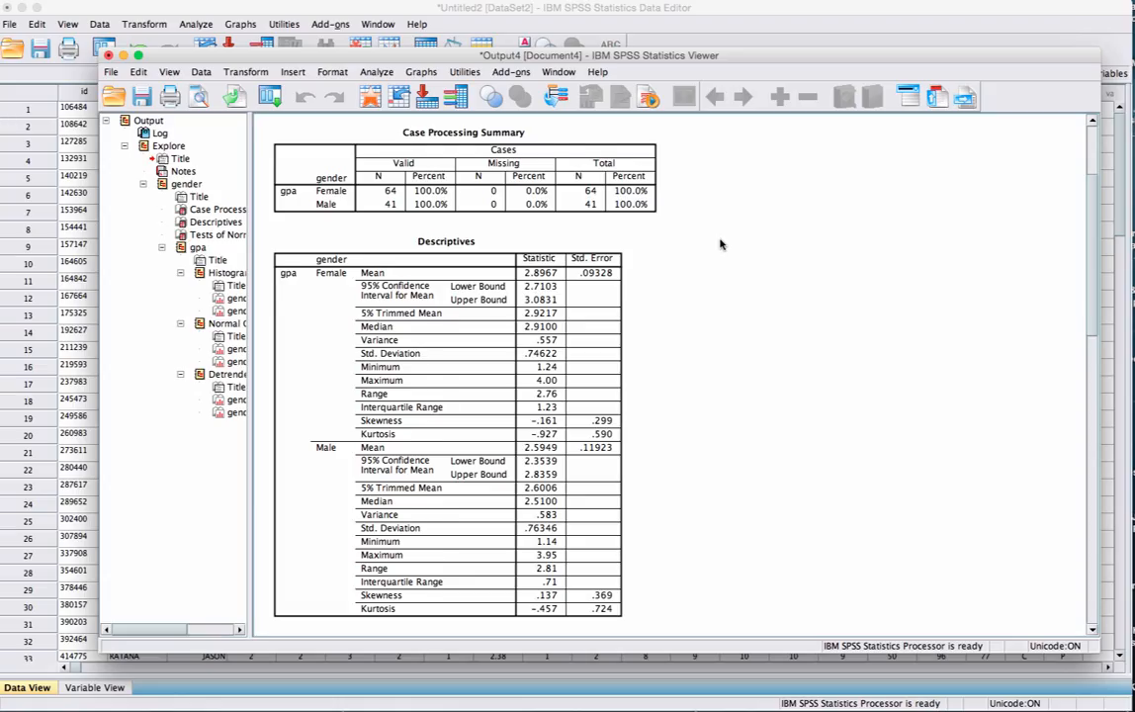
scroll(720, 244, down, 1)
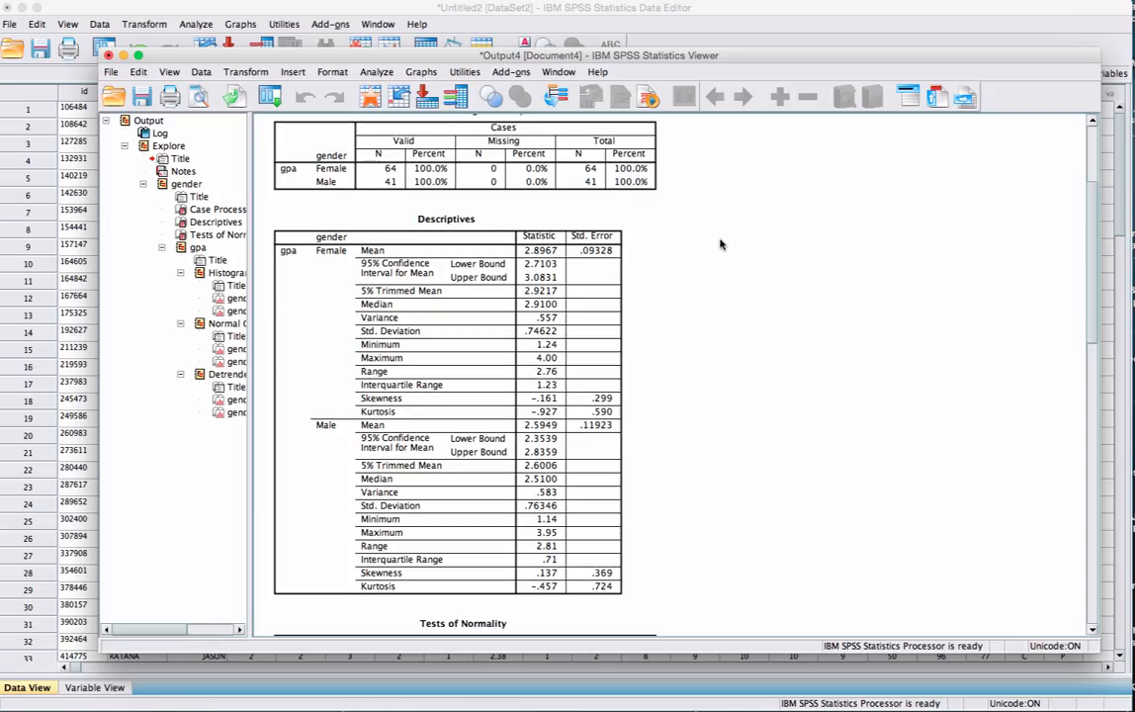
click(402, 225)
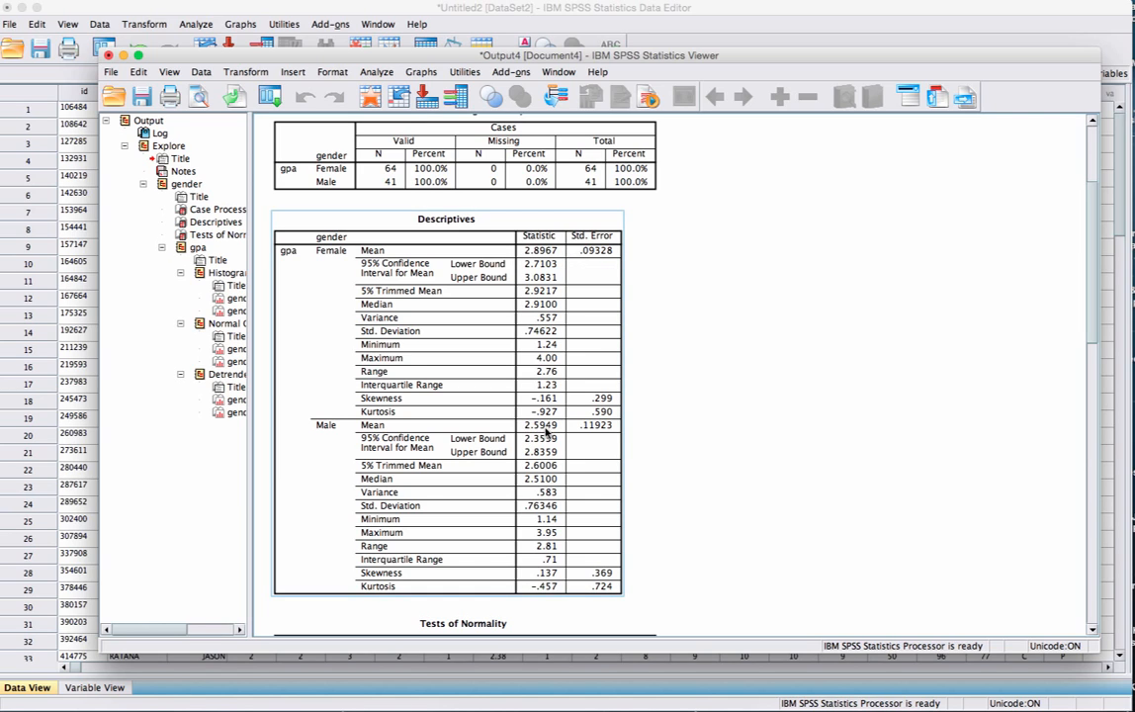
click(694, 433)
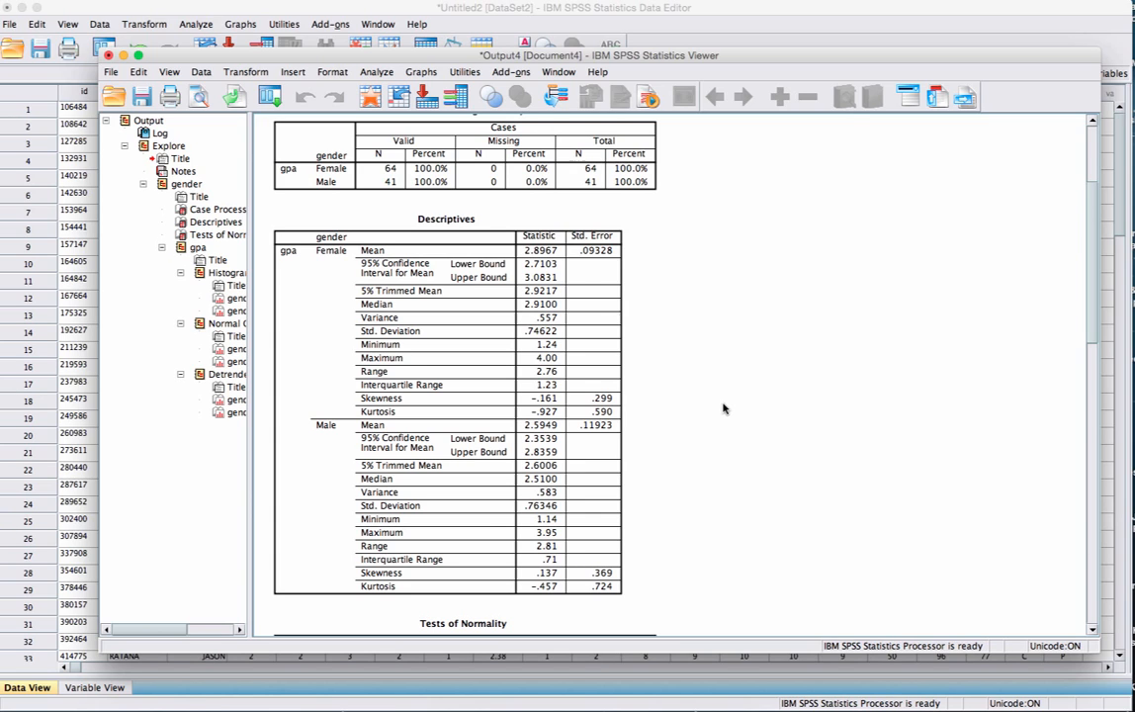
click(540, 248)
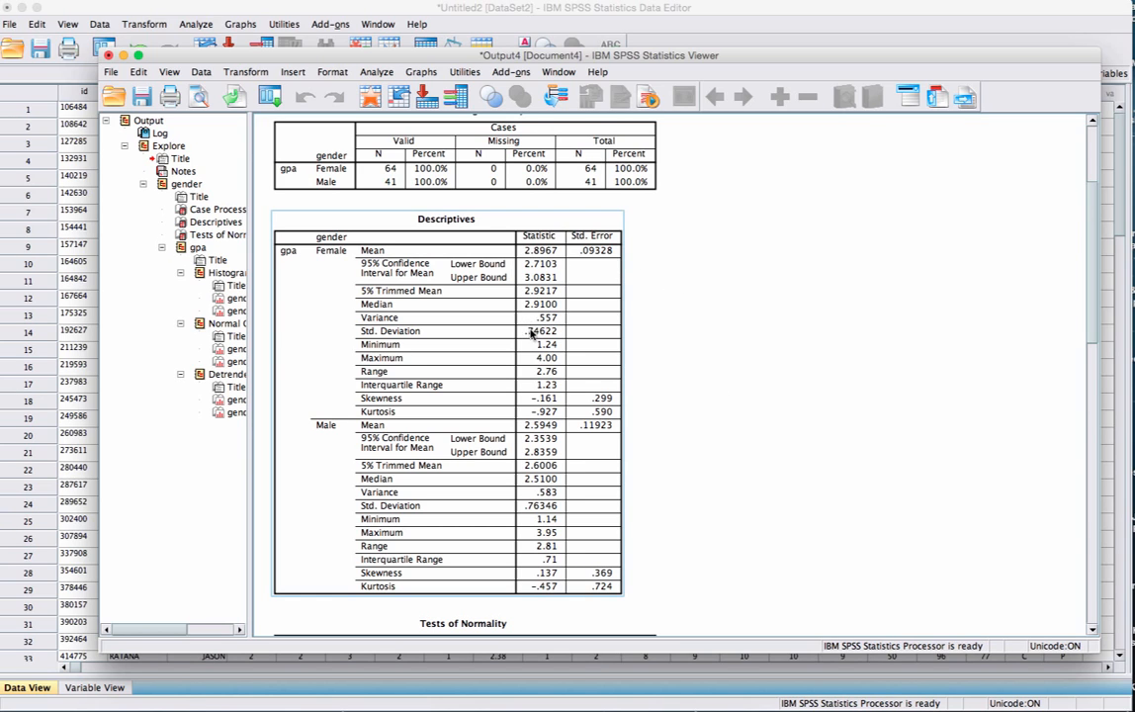
Examine the skewness and kurtosis of gpa for females and males in the Descriptives table.
scroll(684, 373, down, 2)
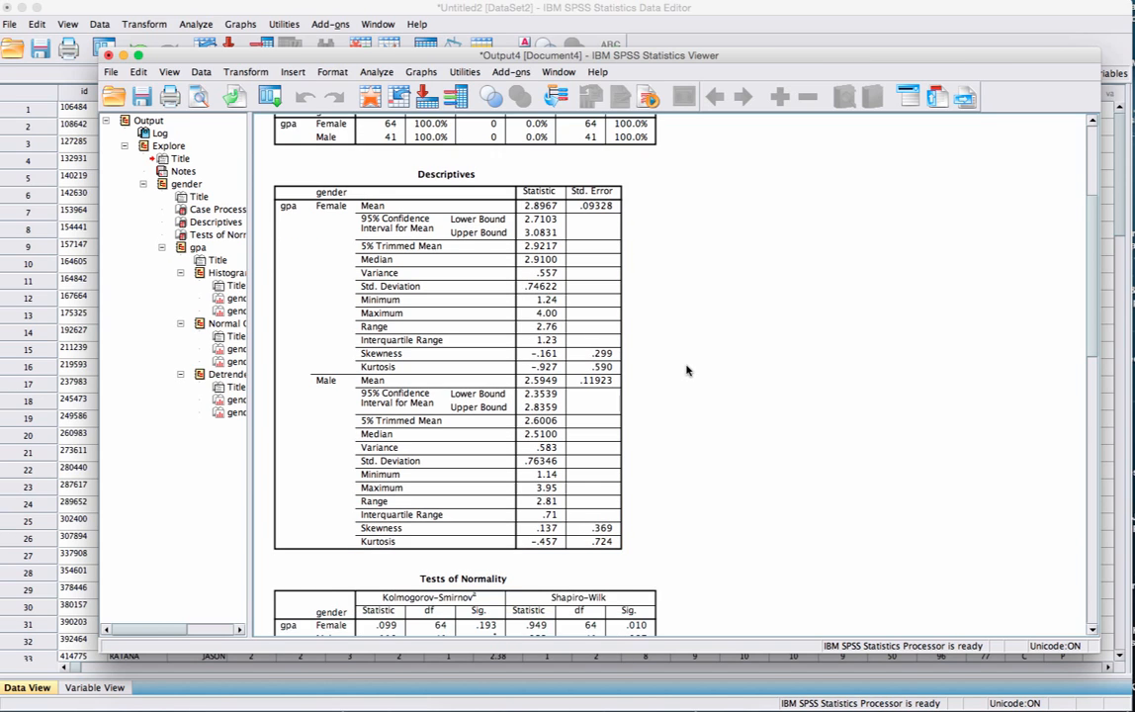
scroll(687, 371, down, 1)
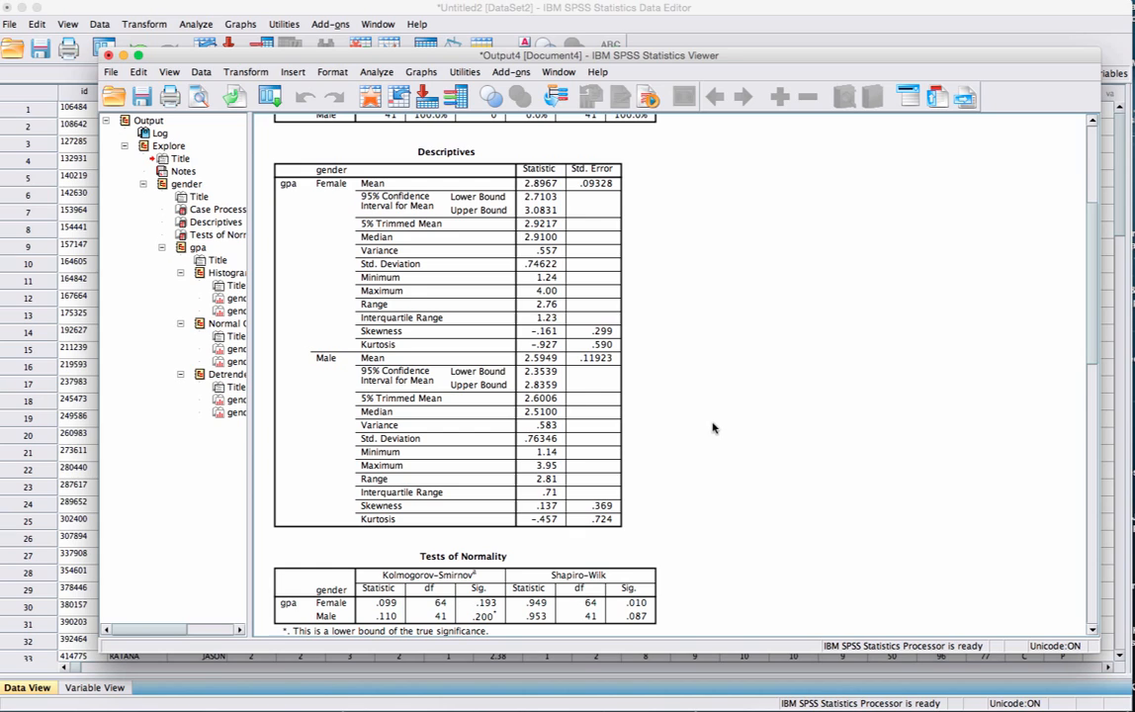
scroll(721, 422, down, 1)
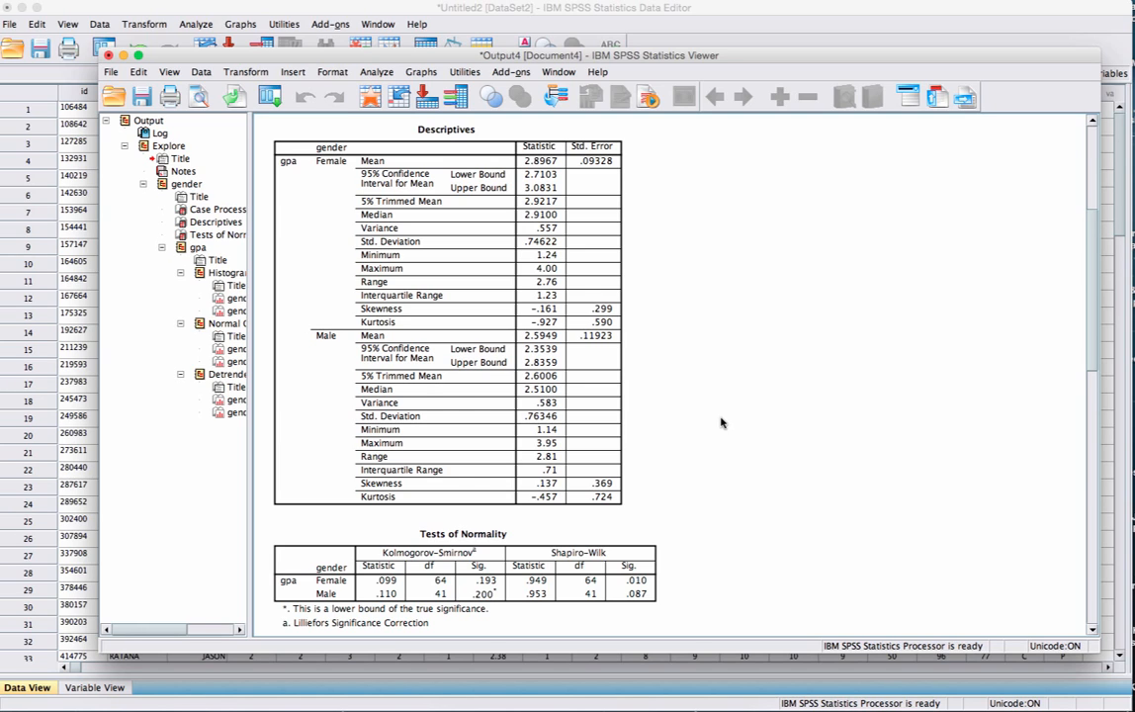
click(549, 296)
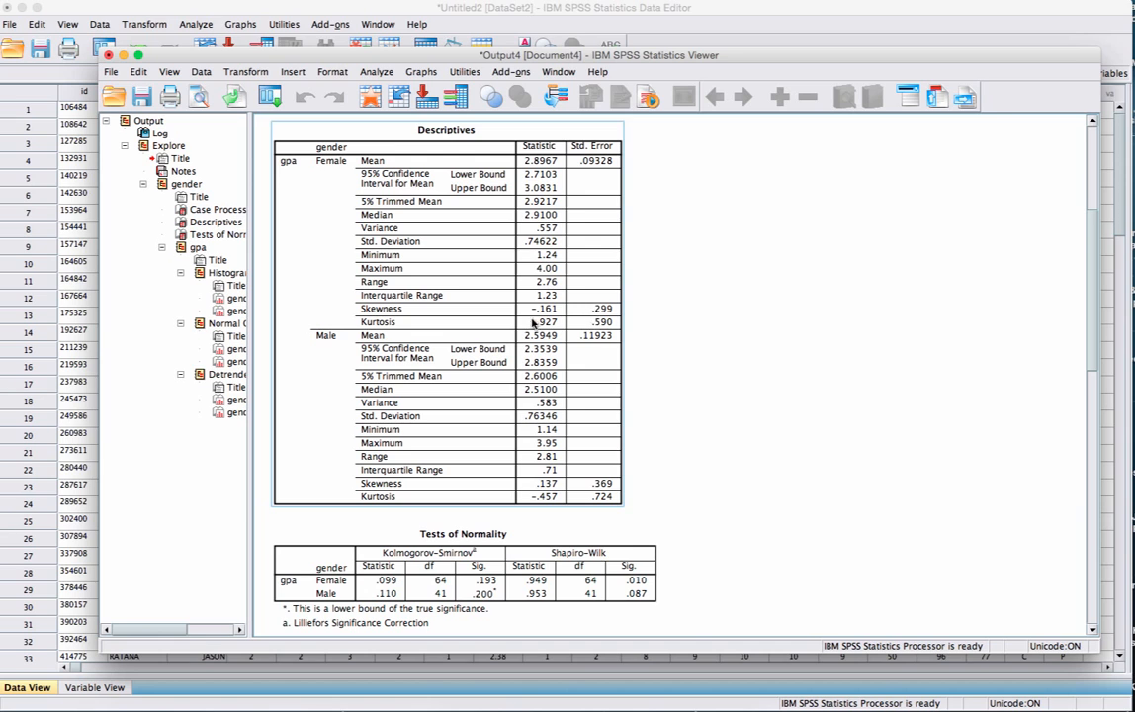
scroll(679, 346, down, 2)
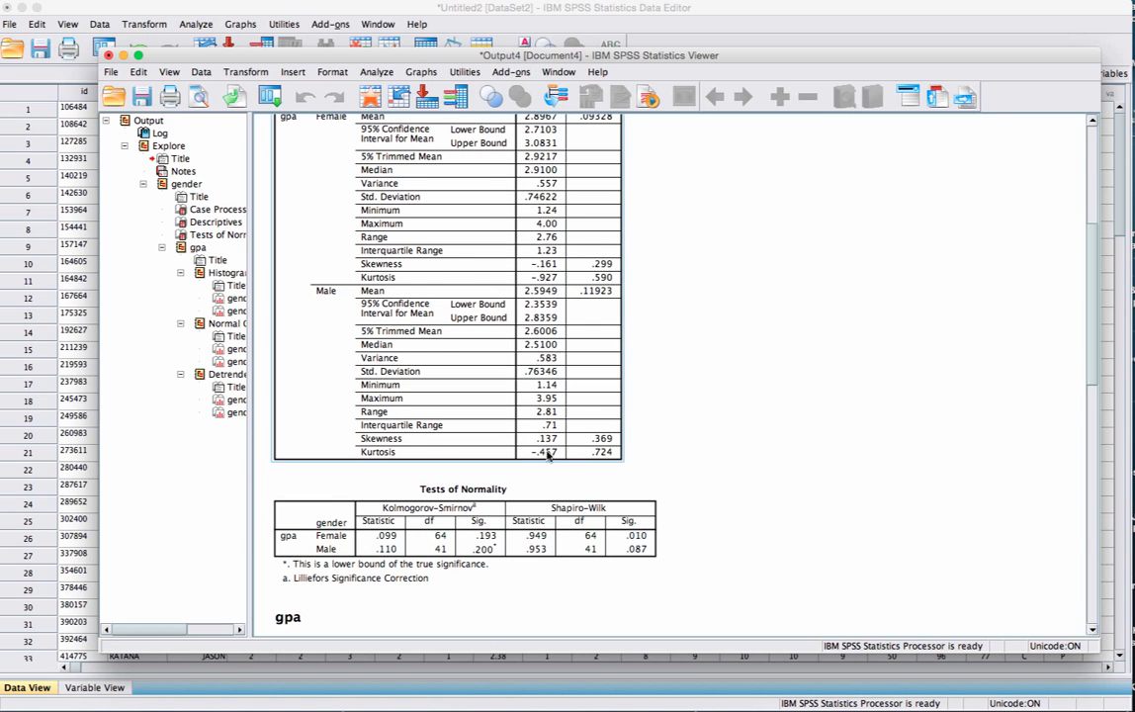
scroll(727, 445, up, 1)
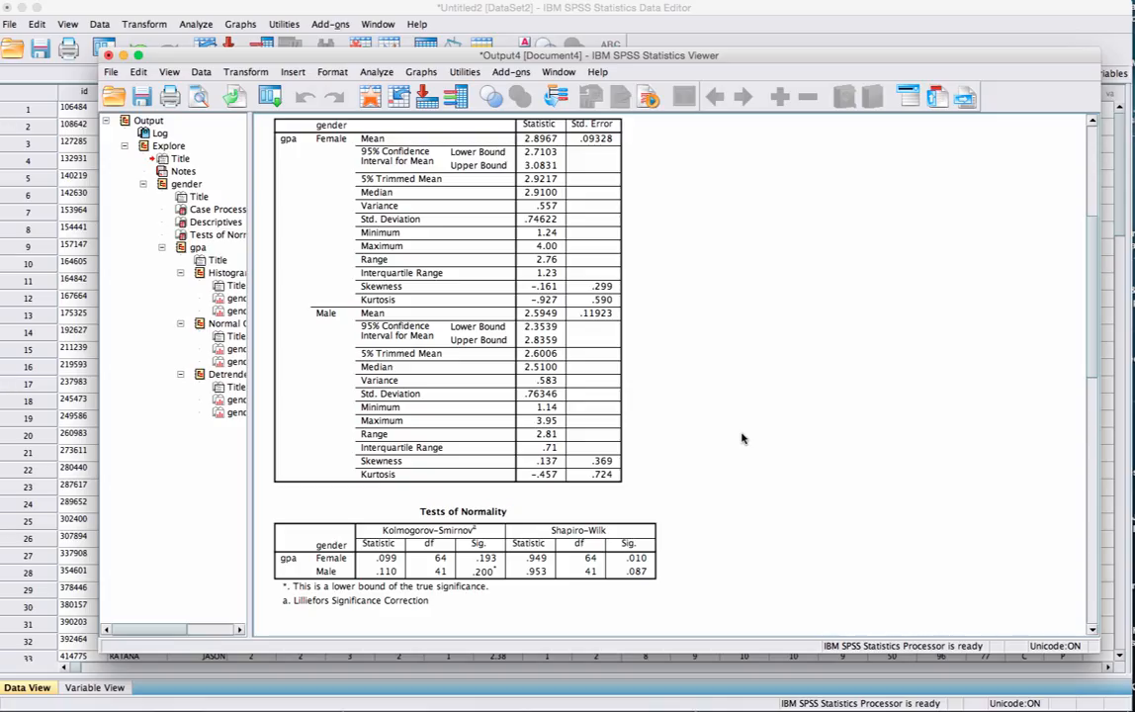
click(618, 297)
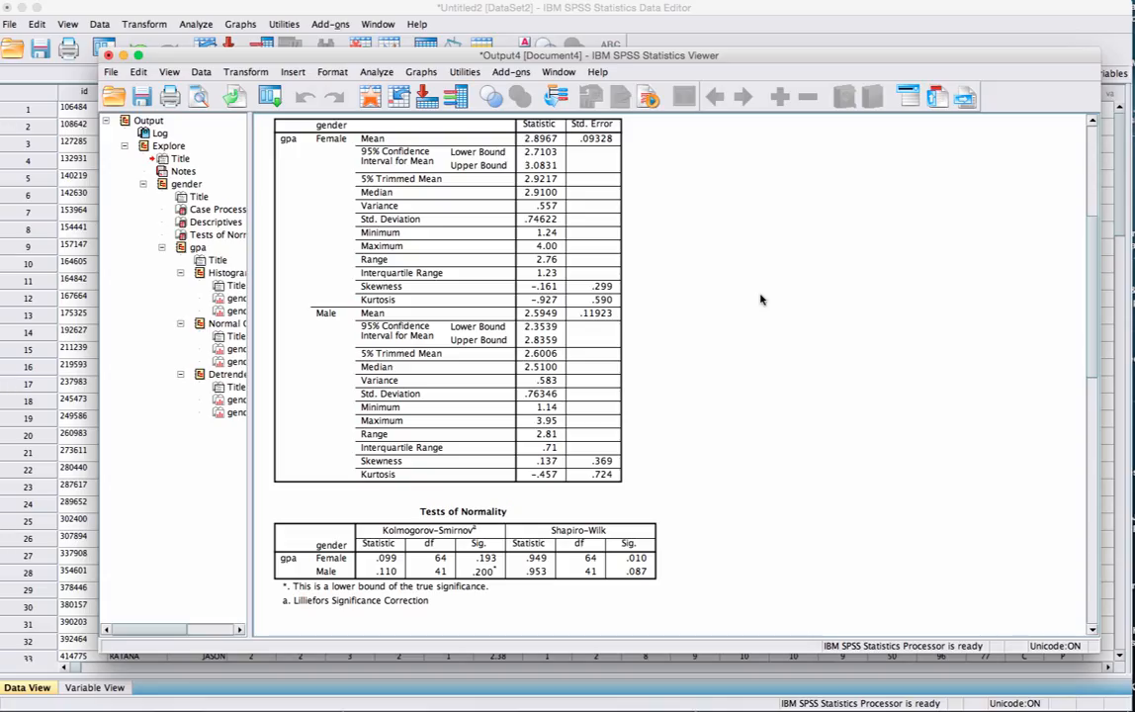
Examine the Tests of Normality table for gpa by gender and the gpa histogram for females.
scroll(761, 298, down, 5)
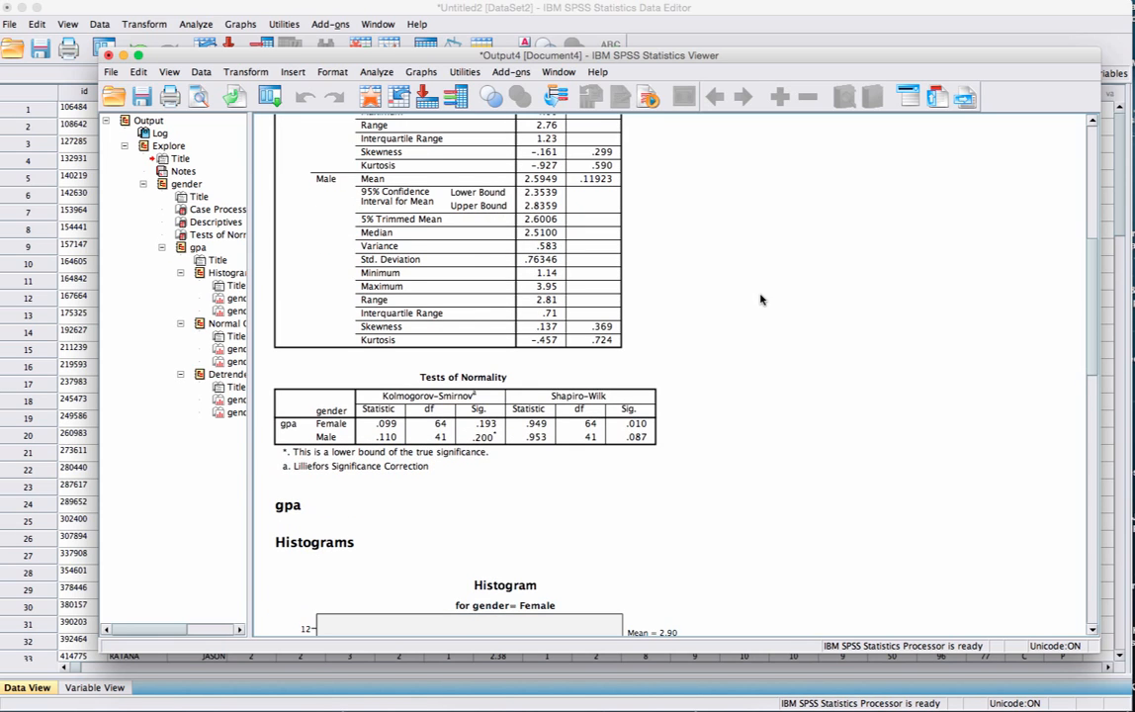
click(524, 415)
scroll(762, 414, down, 1)
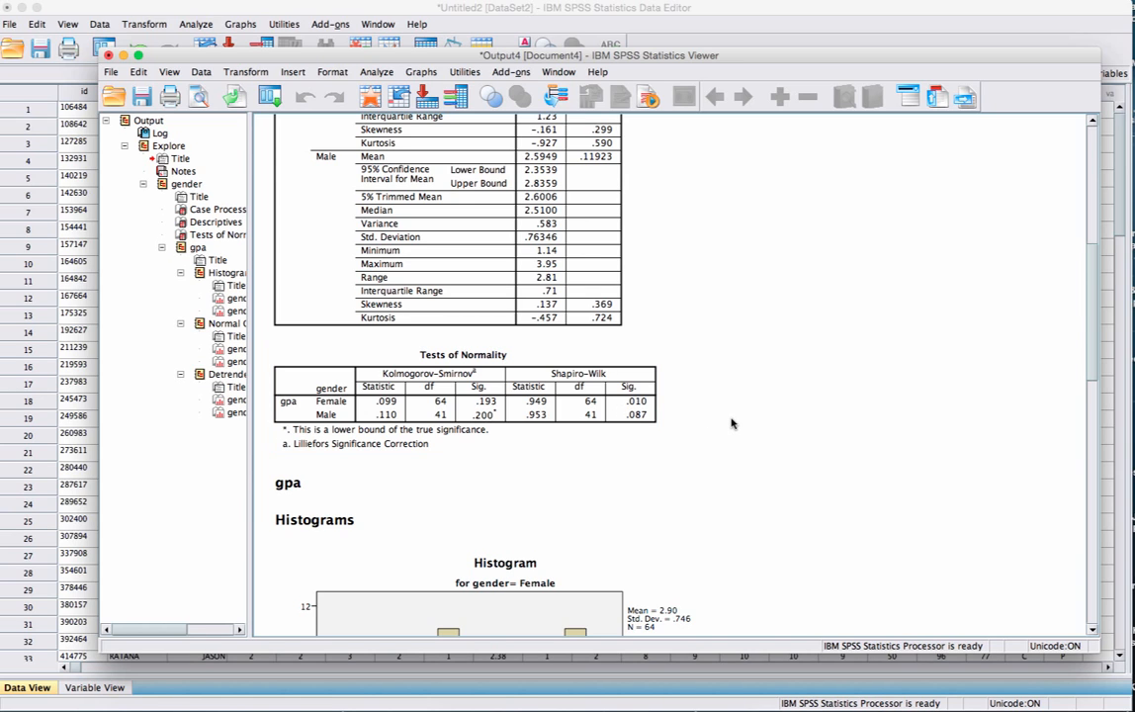
scroll(741, 423, down, 5)
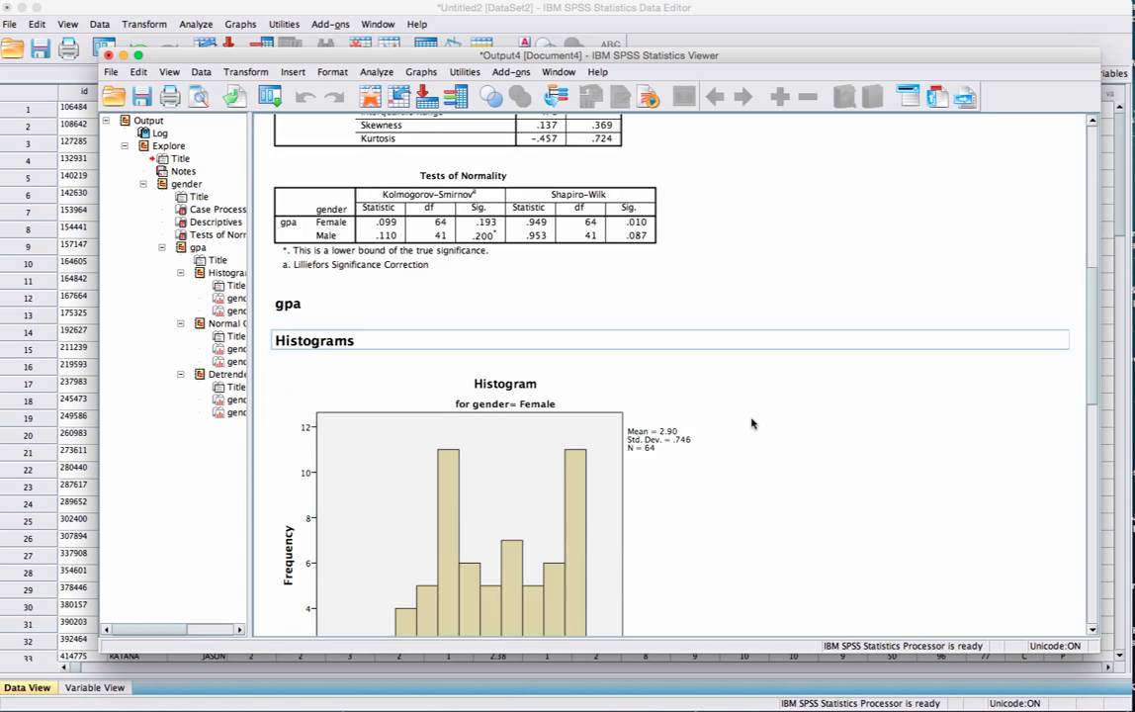
scroll(753, 422, down, 1)
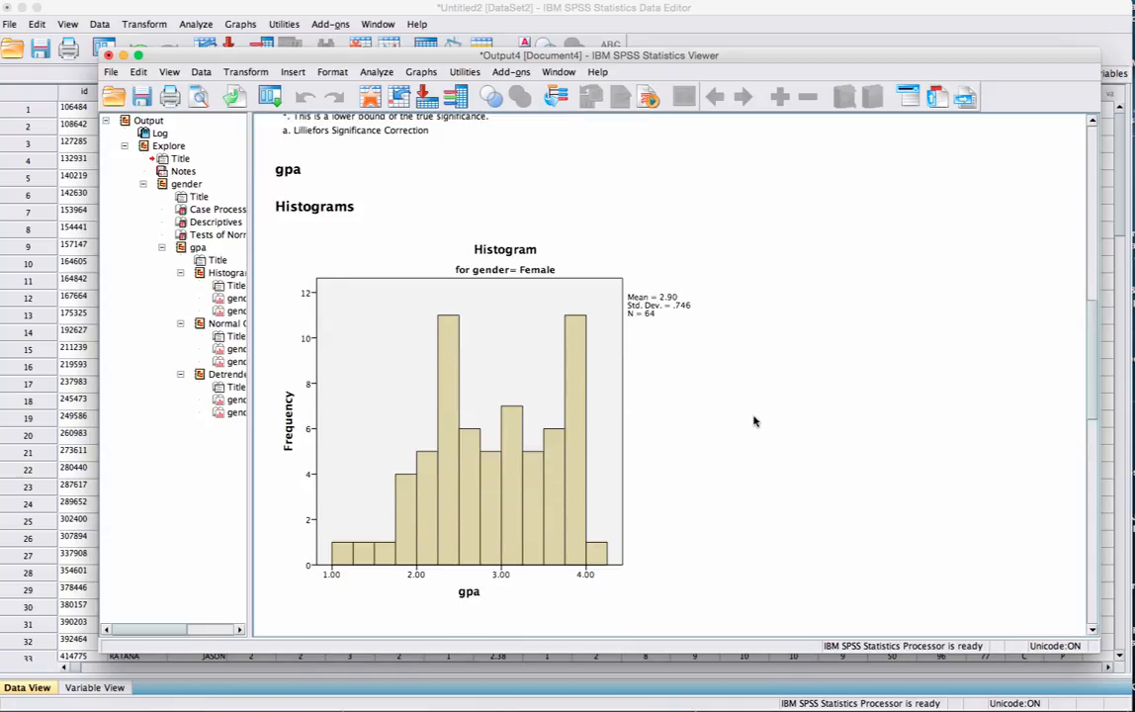
scroll(753, 423, down, 1)
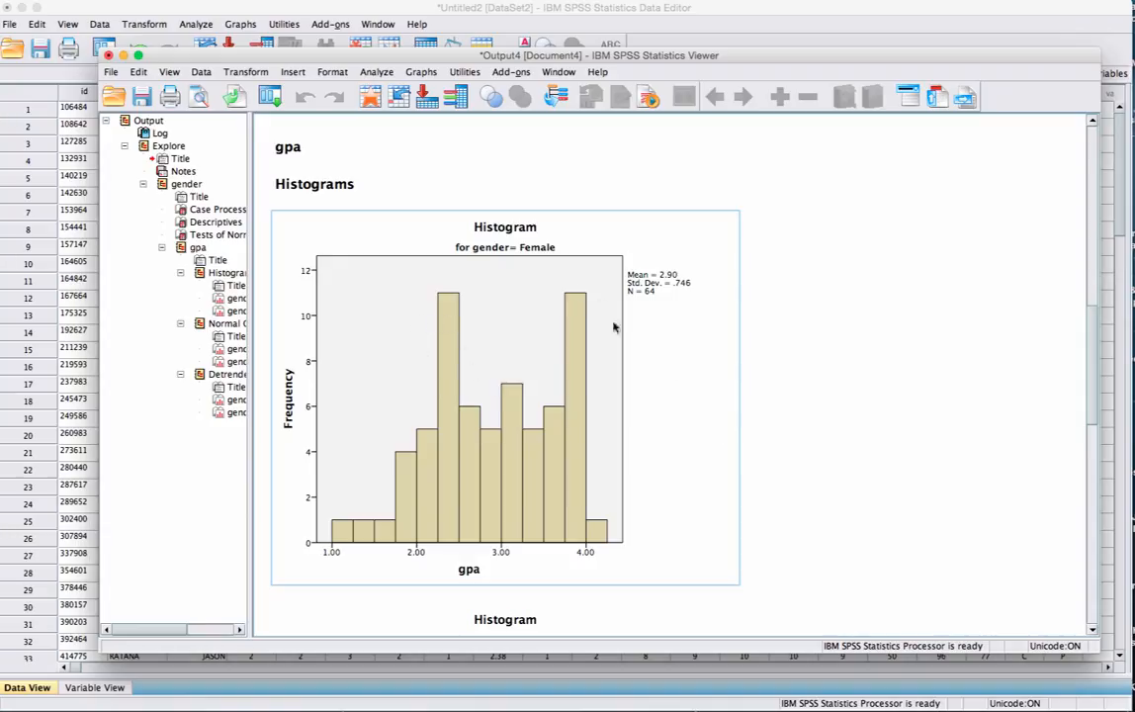
Compare the shapes of the gpa histograms for females and males.
click(778, 328)
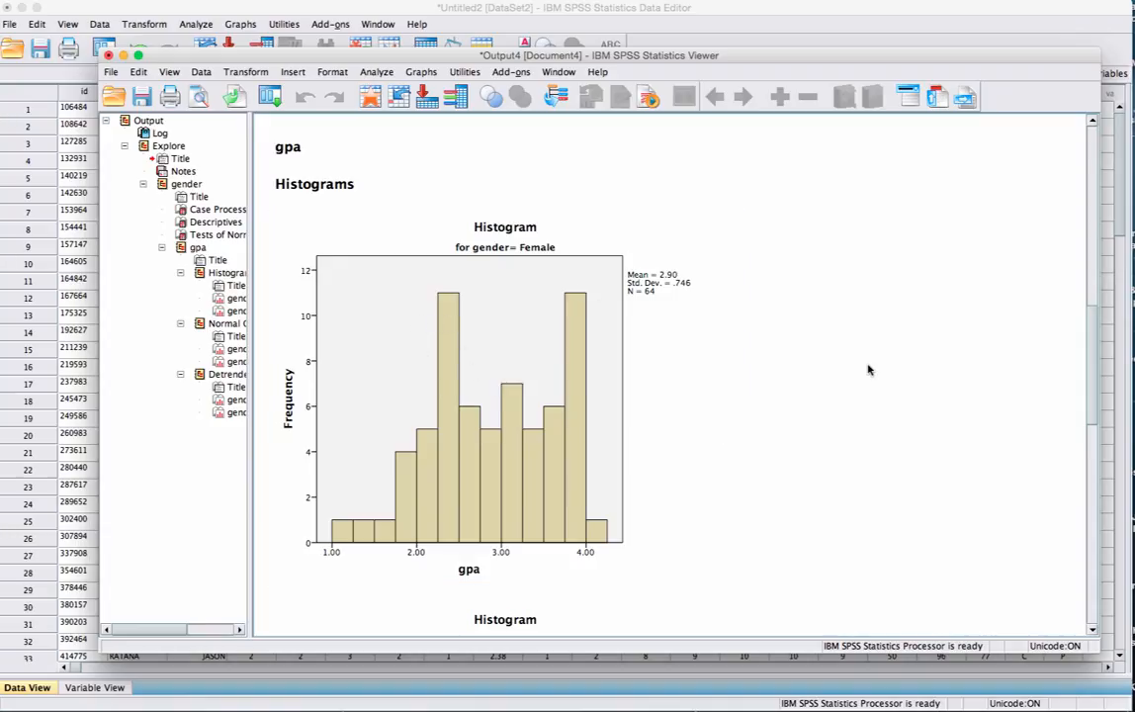
click(390, 352)
click(877, 397)
click(546, 550)
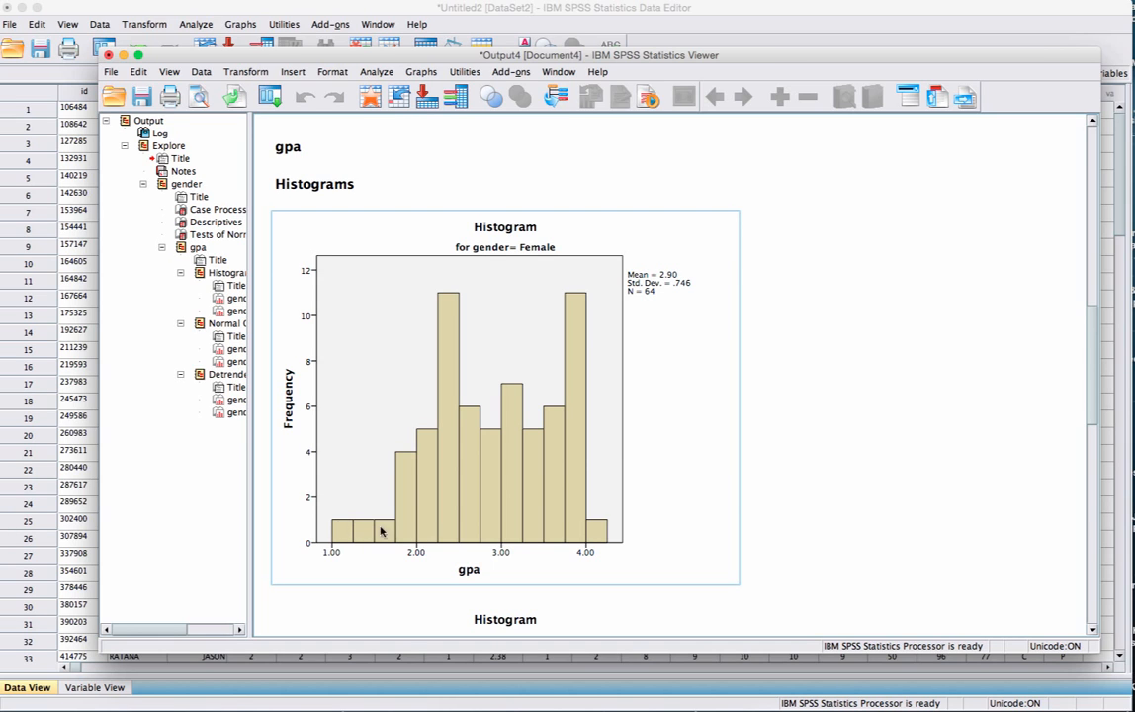
click(917, 485)
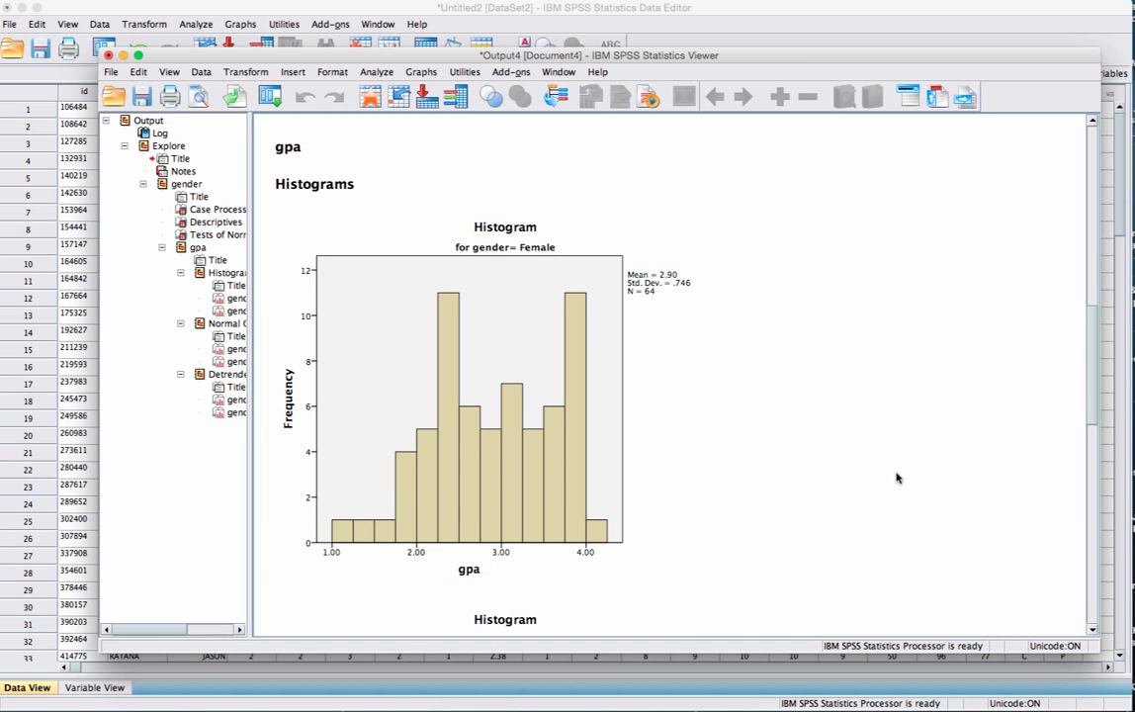
scroll(895, 477, down, 5)
scroll(887, 478, down, 1)
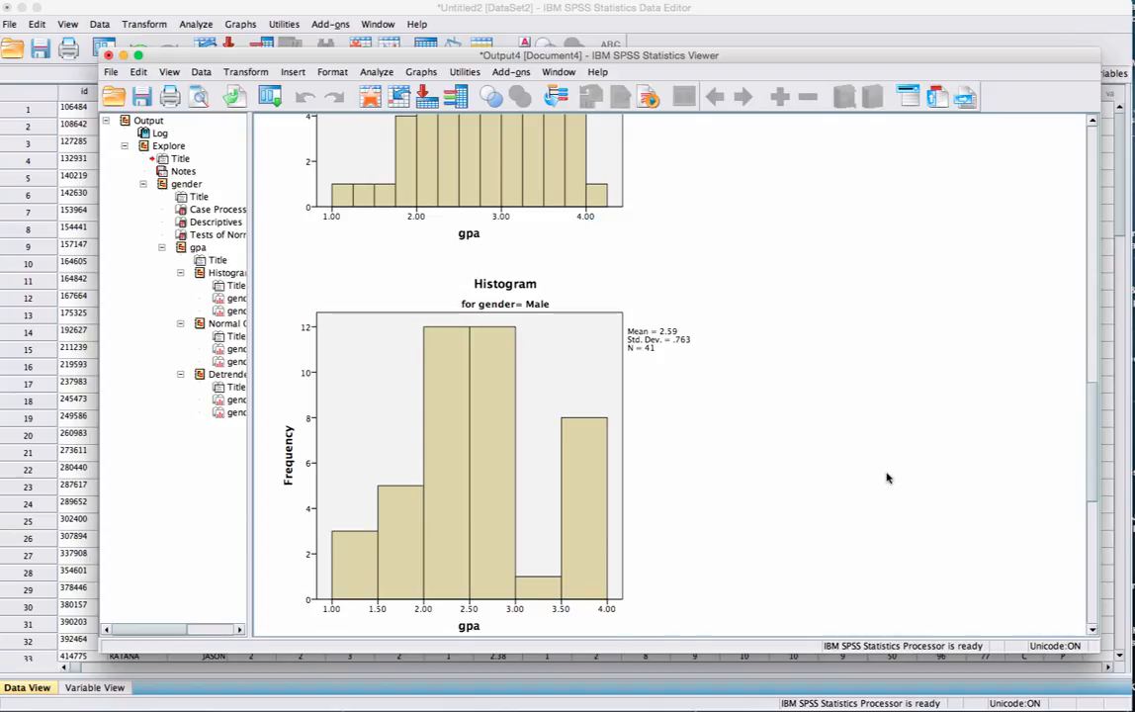
click(722, 514)
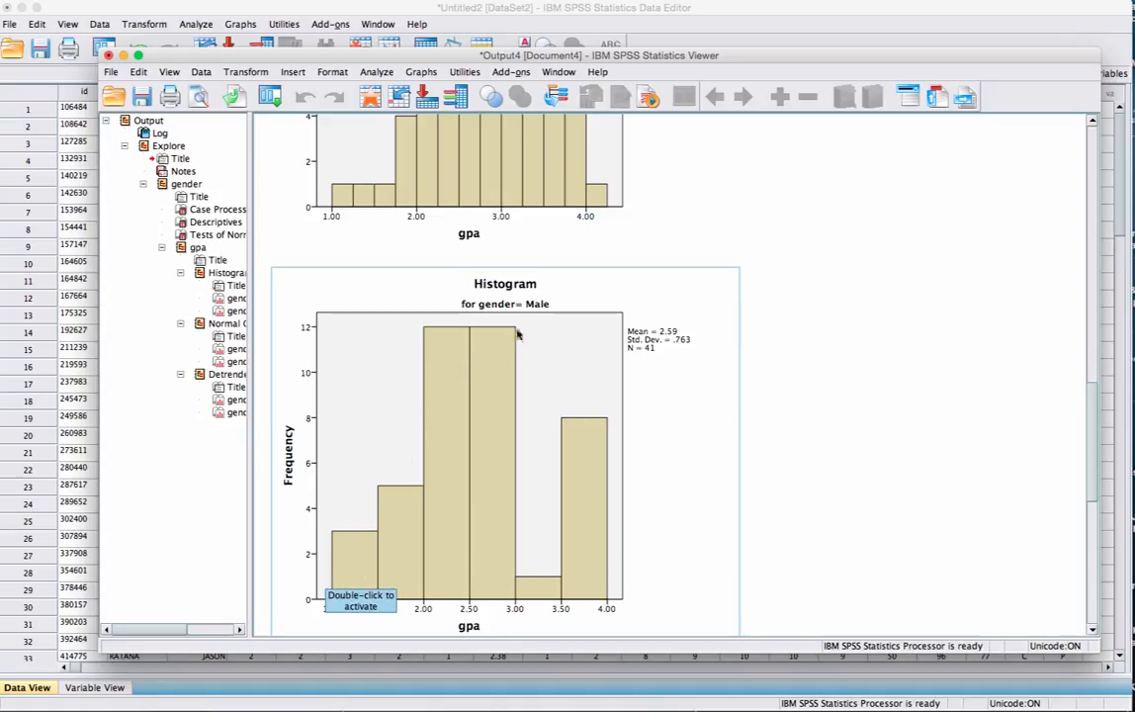
click(825, 484)
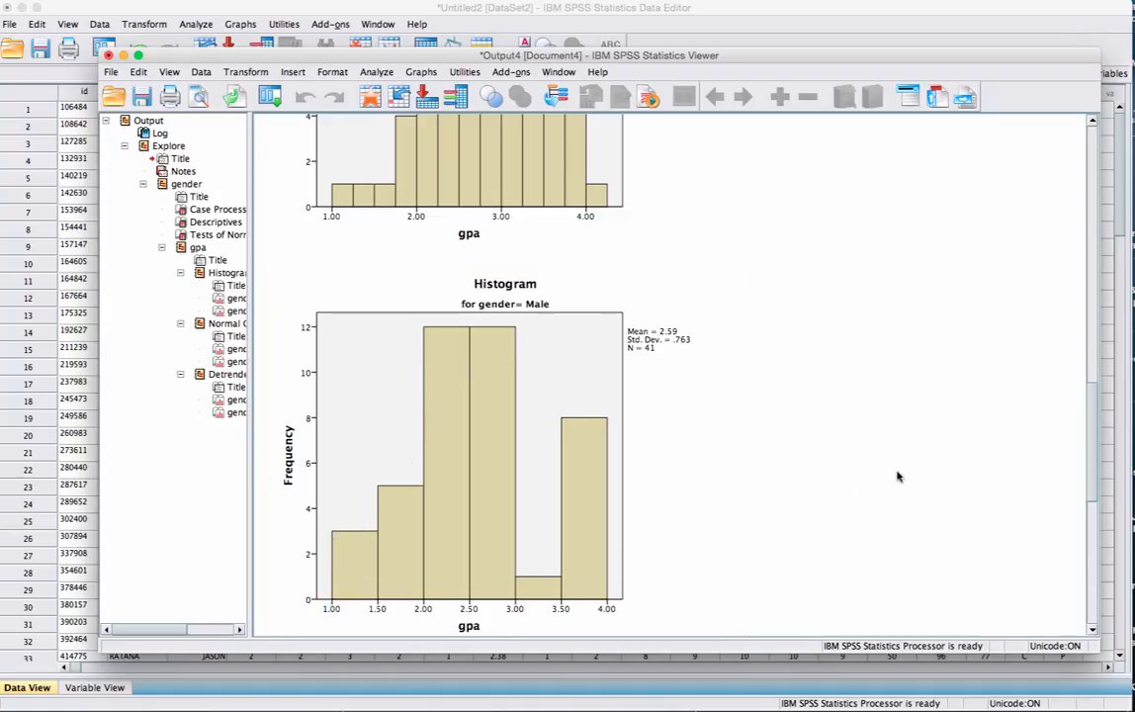
Look over the normal and detrended normal Q-Q plots of gpa for each gender.
scroll(898, 477, down, 2)
scroll(898, 477, down, 10)
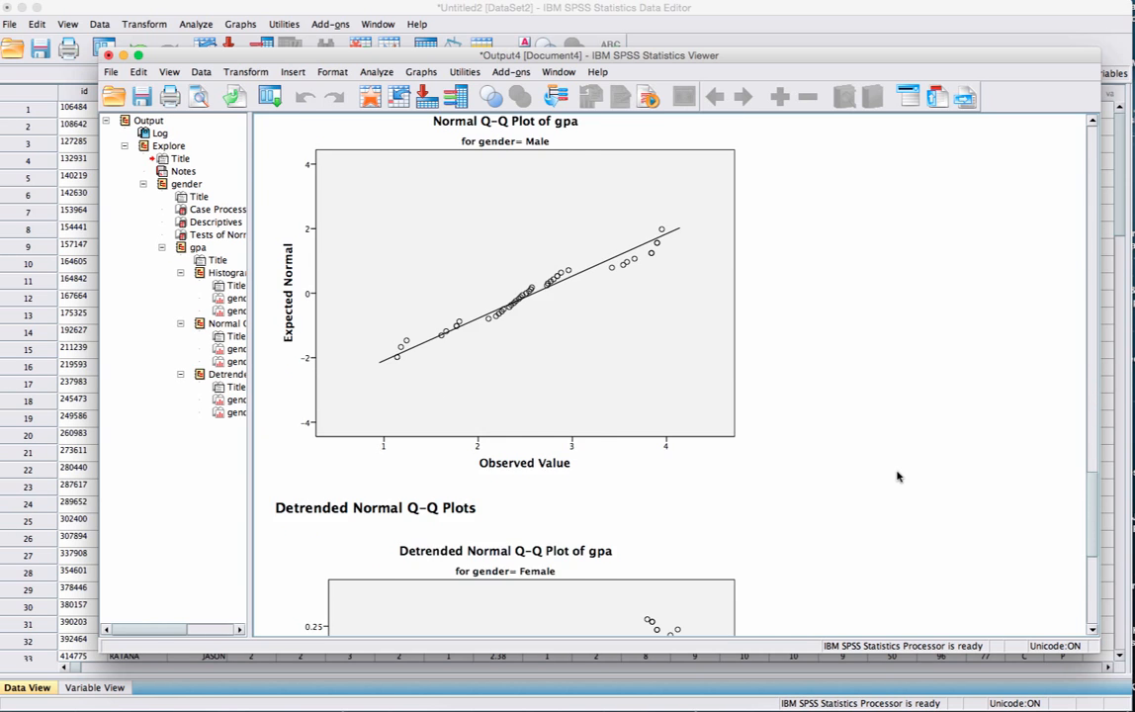
scroll(898, 477, down, 8)
scroll(898, 476, down, 6)
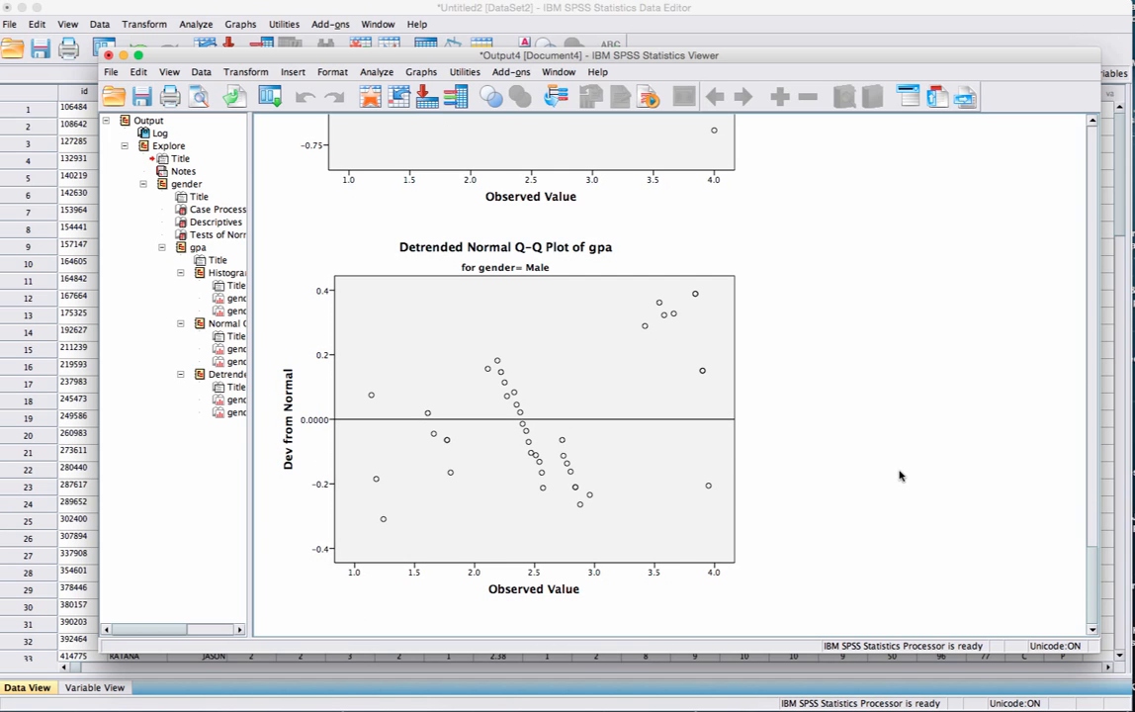
scroll(822, 388, up, 8)
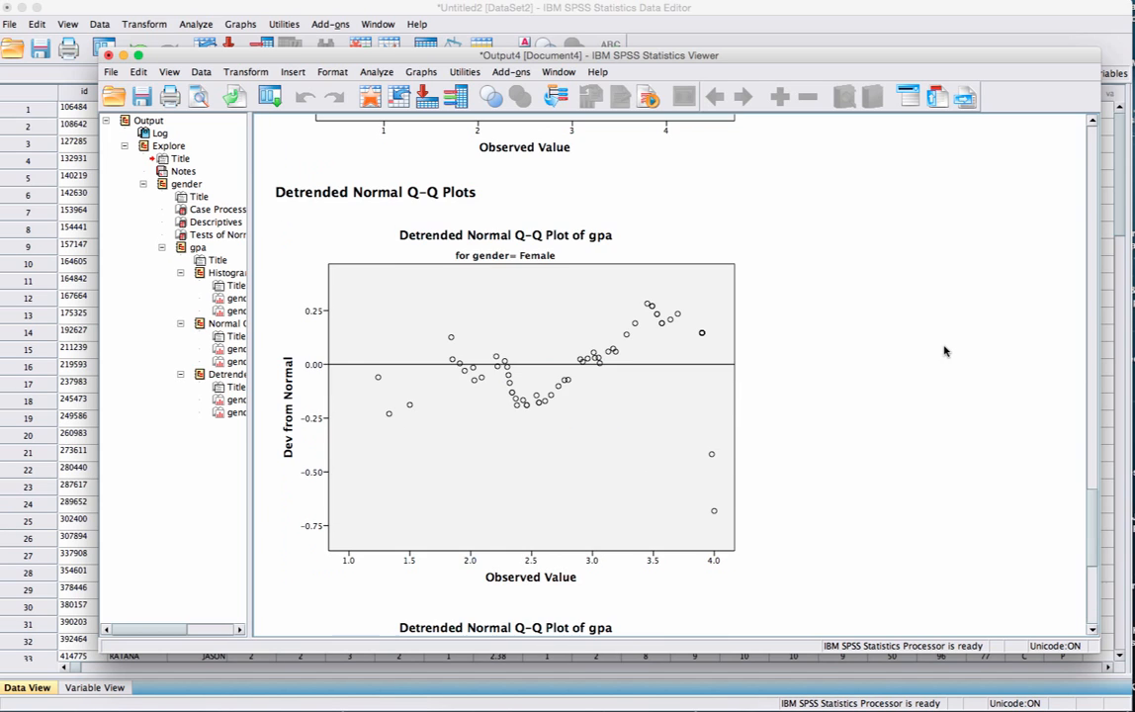
Review the Tests of Normality significance values together with the gpa Descriptives for females and males.
drag(1092, 515, 1058, 206)
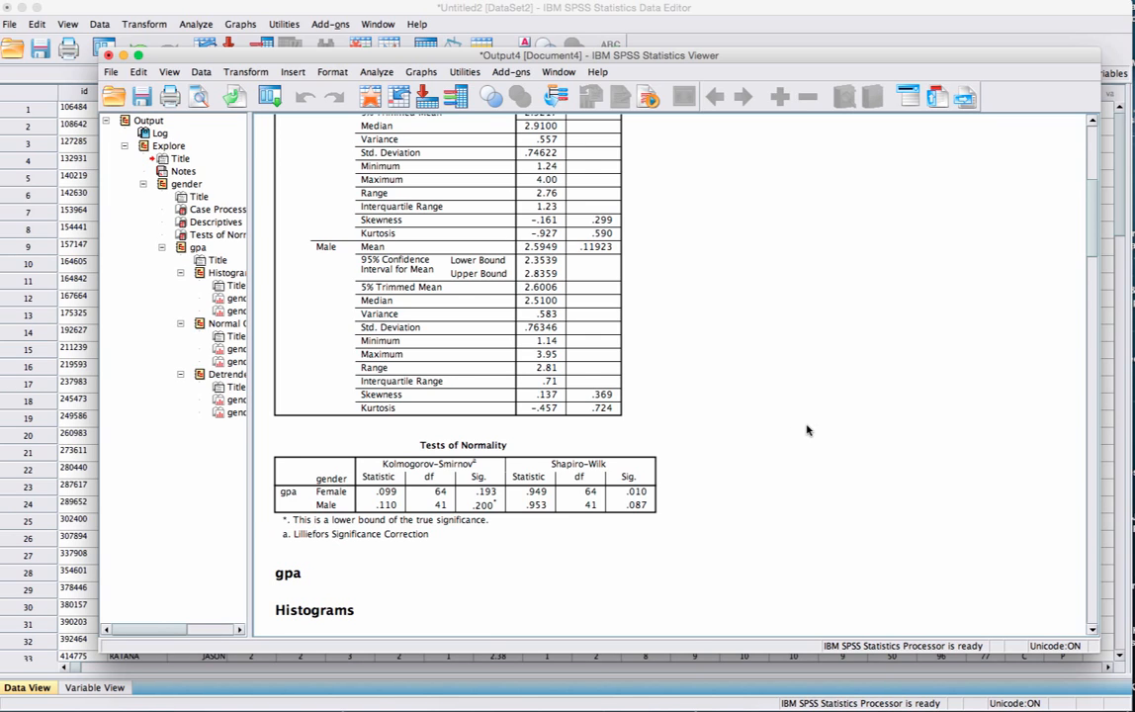
click(631, 487)
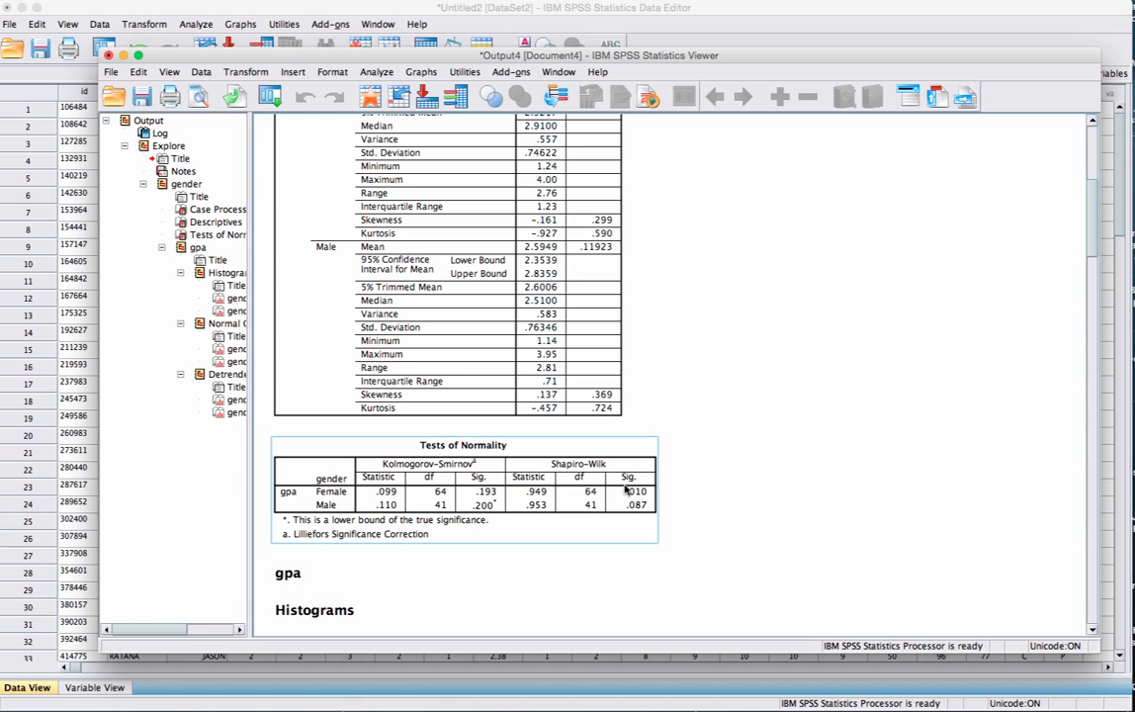
click(692, 491)
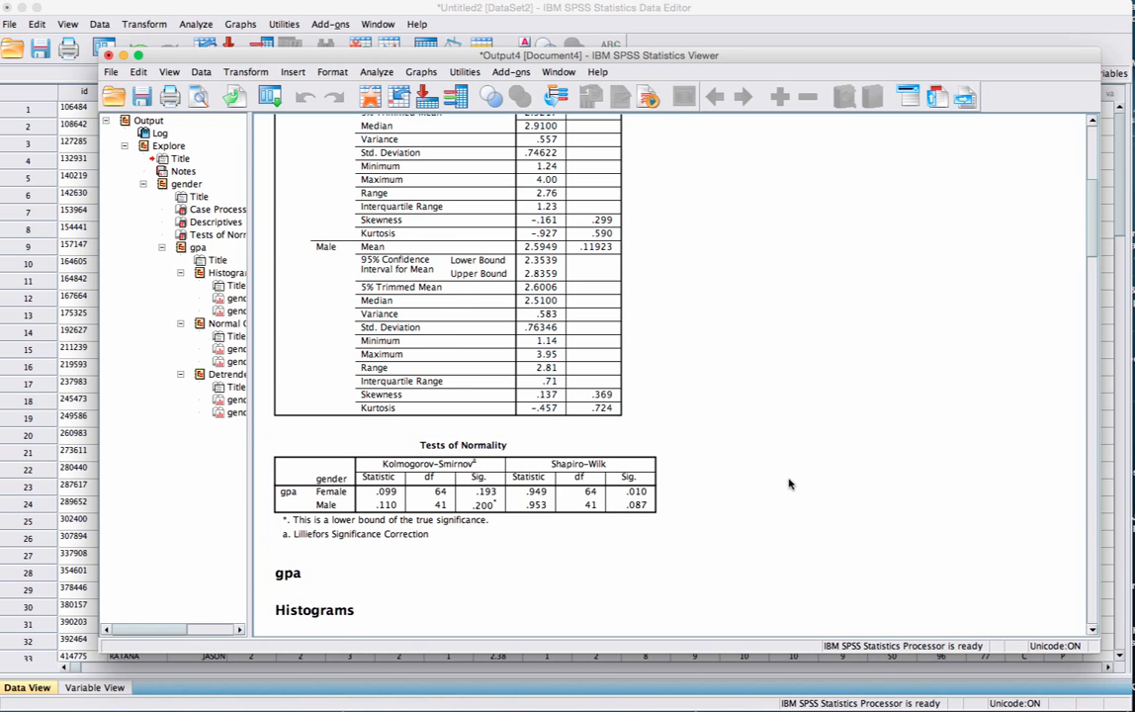
scroll(788, 484, up, 1)
scroll(788, 483, up, 3)
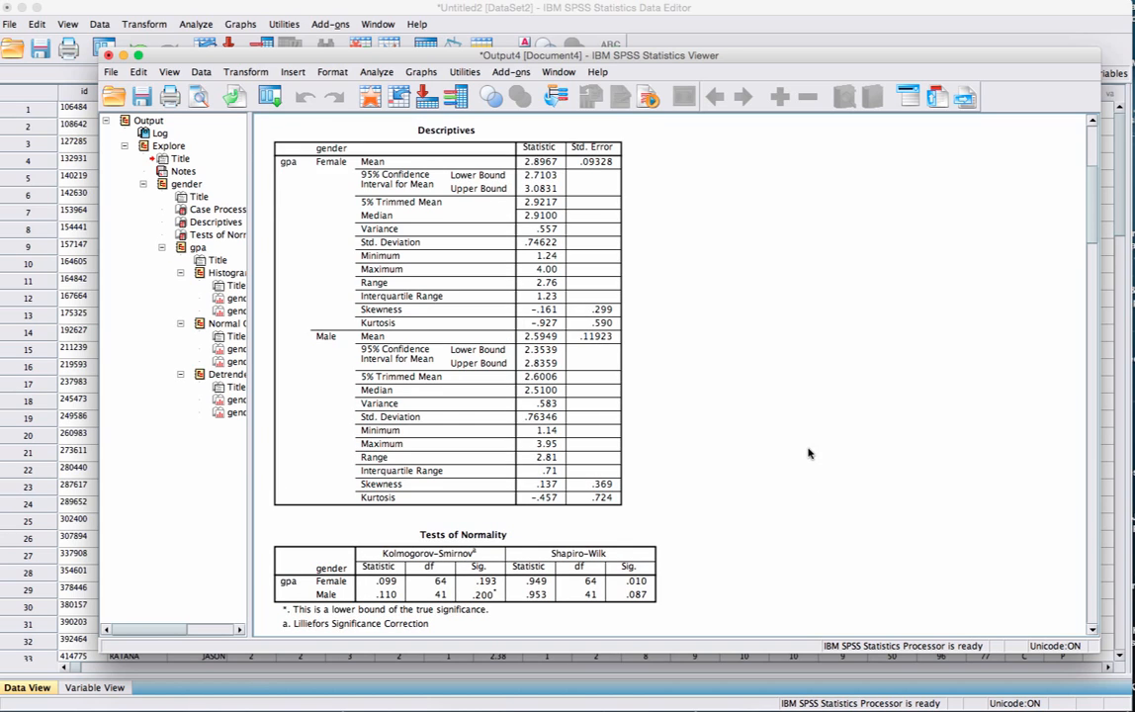
click(534, 164)
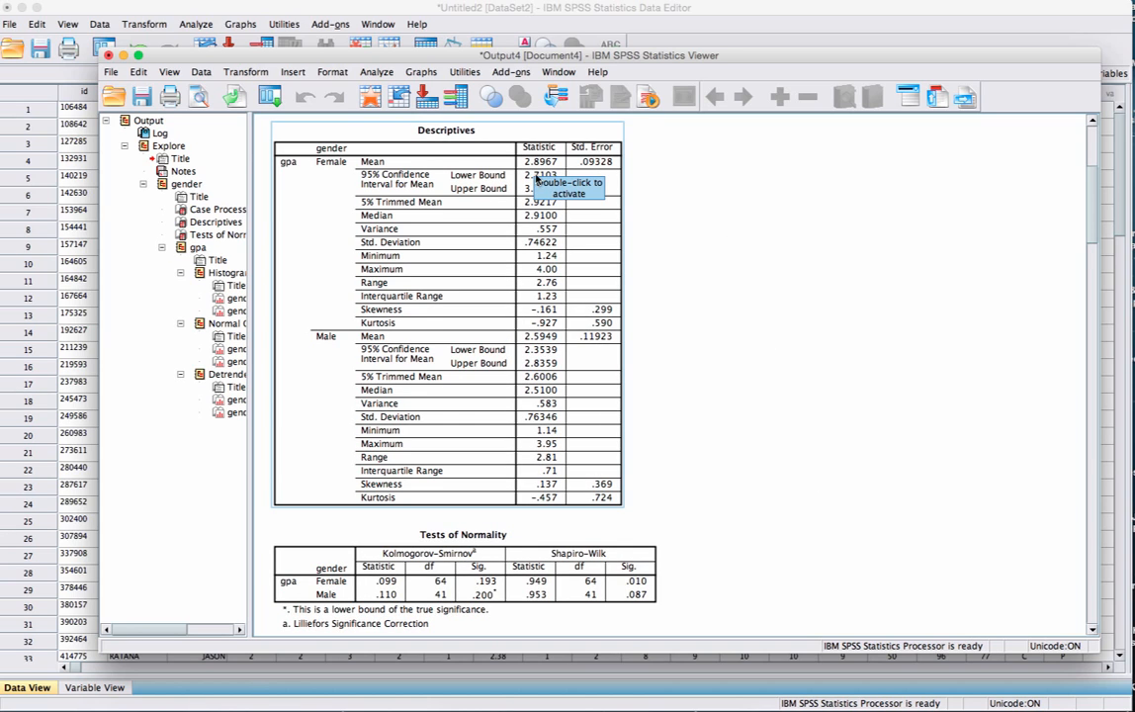
click(877, 244)
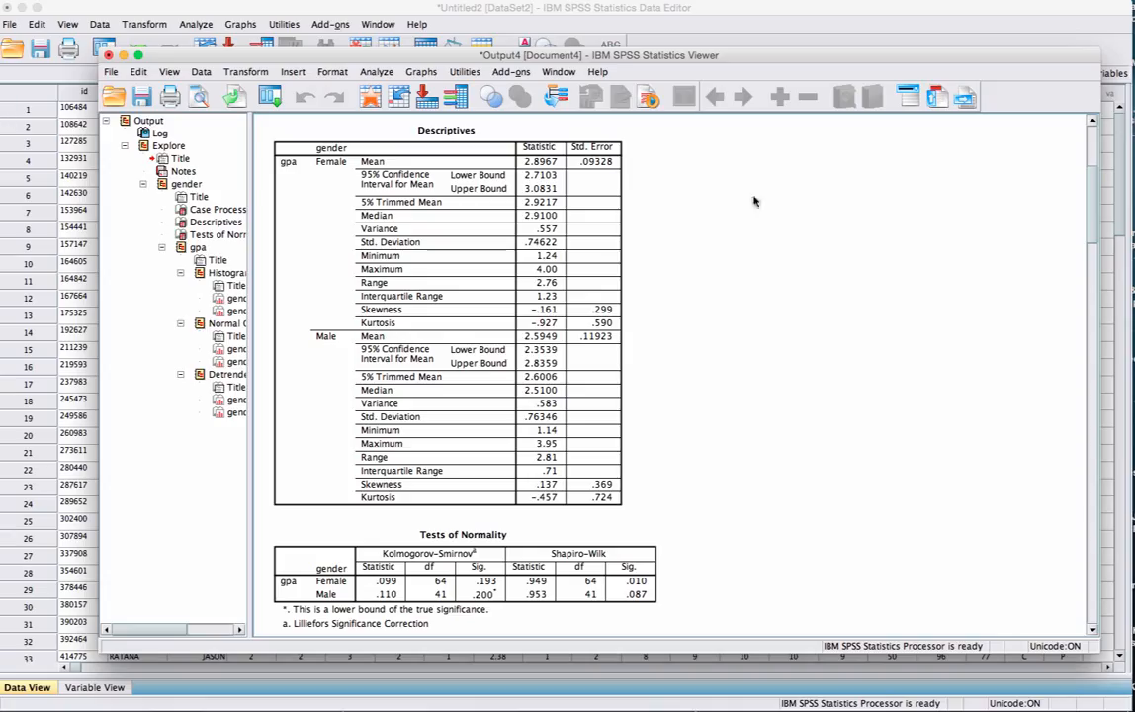
click(559, 222)
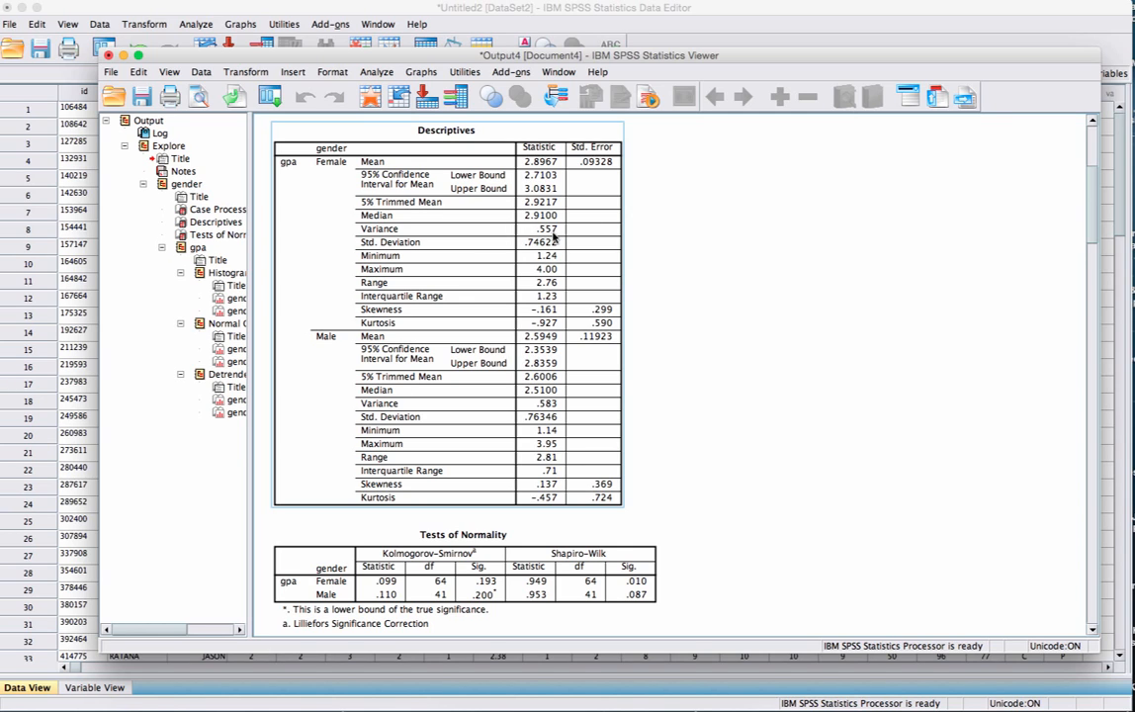
click(719, 413)
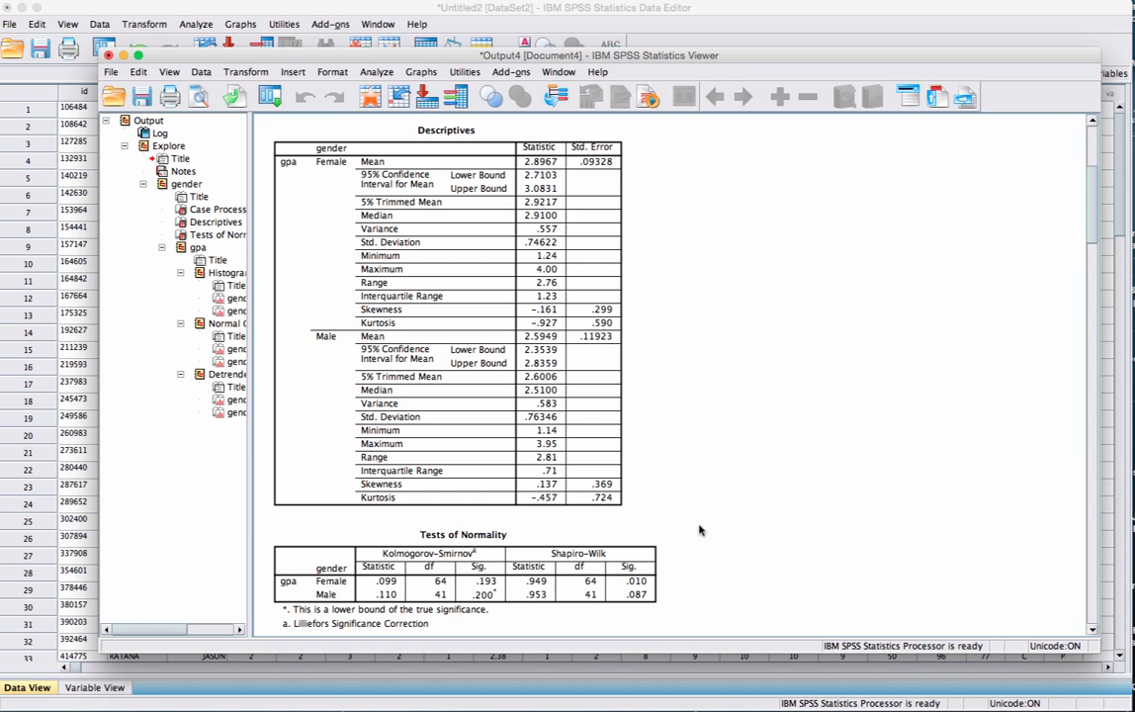
click(607, 599)
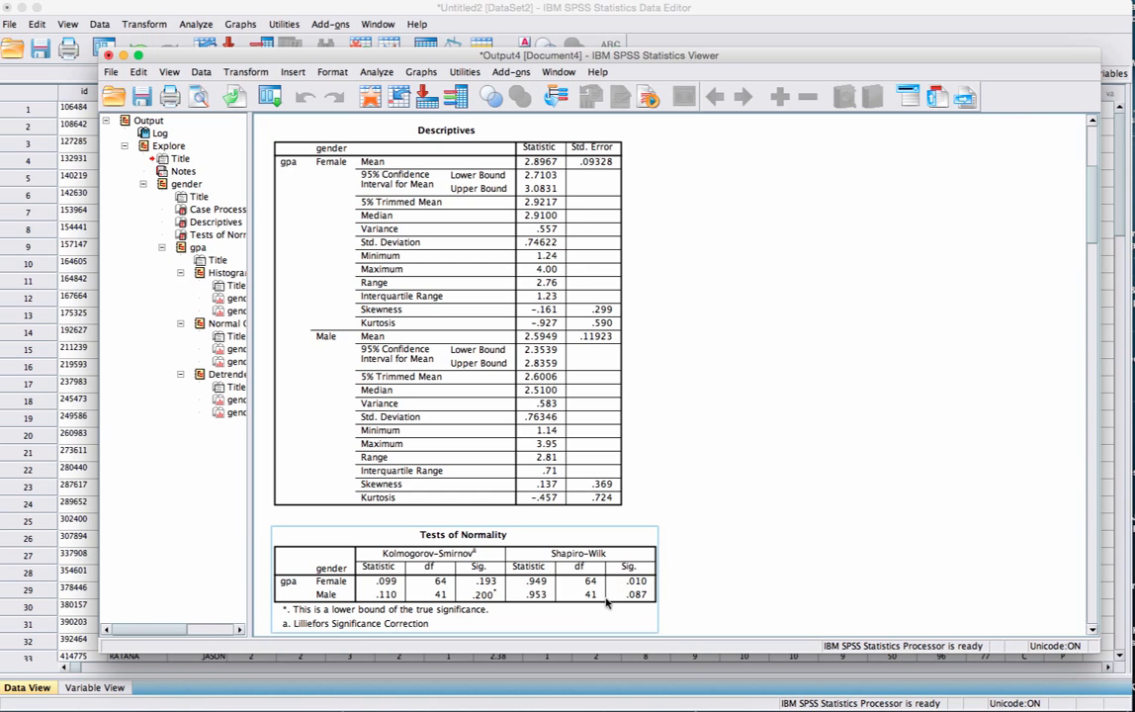
click(668, 594)
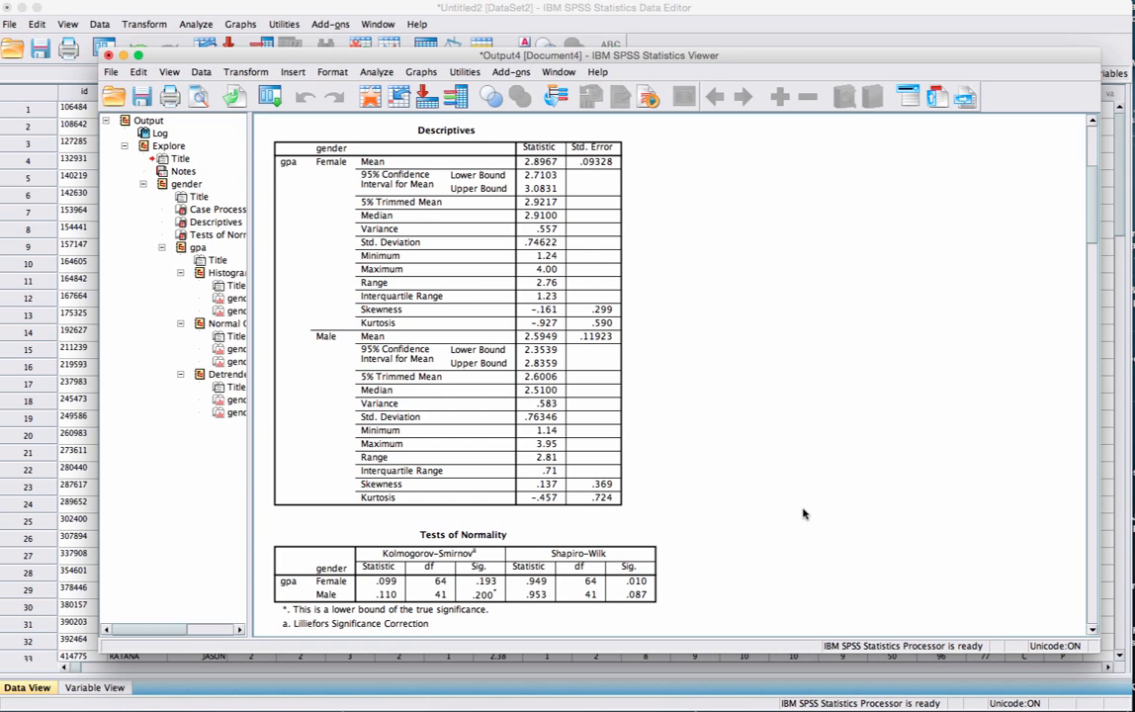
Set up an Independent-Samples T Test with gpa as the test variable and gender as the grouping variable.
click(376, 75)
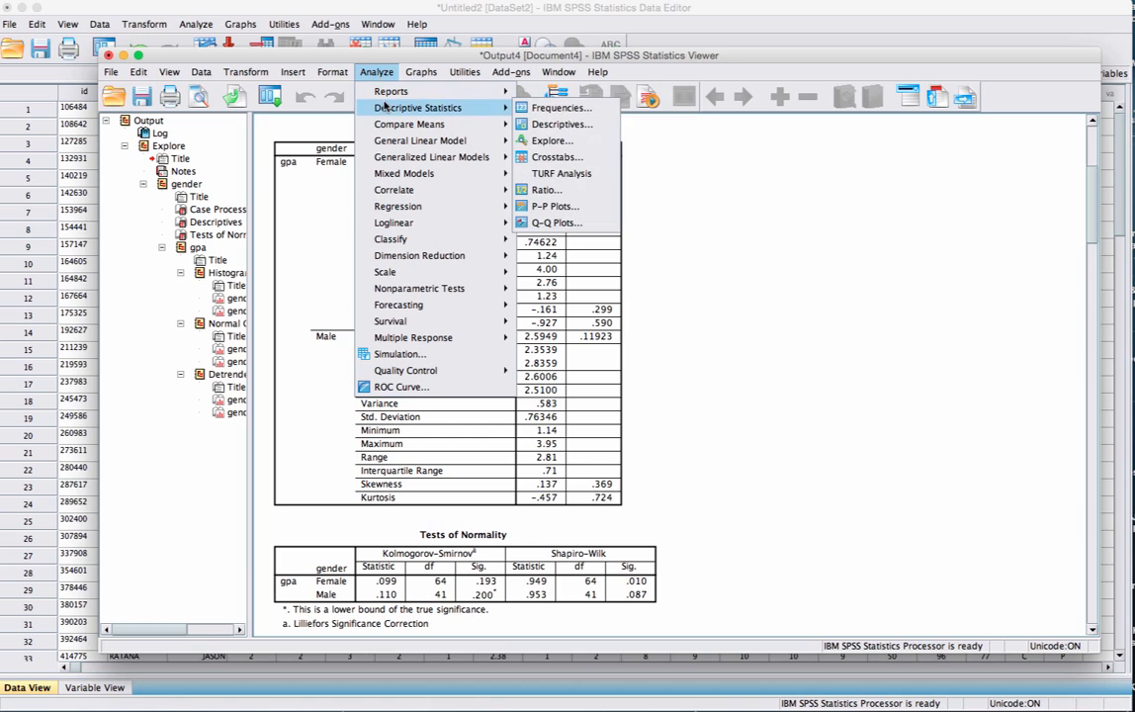
mouse_move(390, 126)
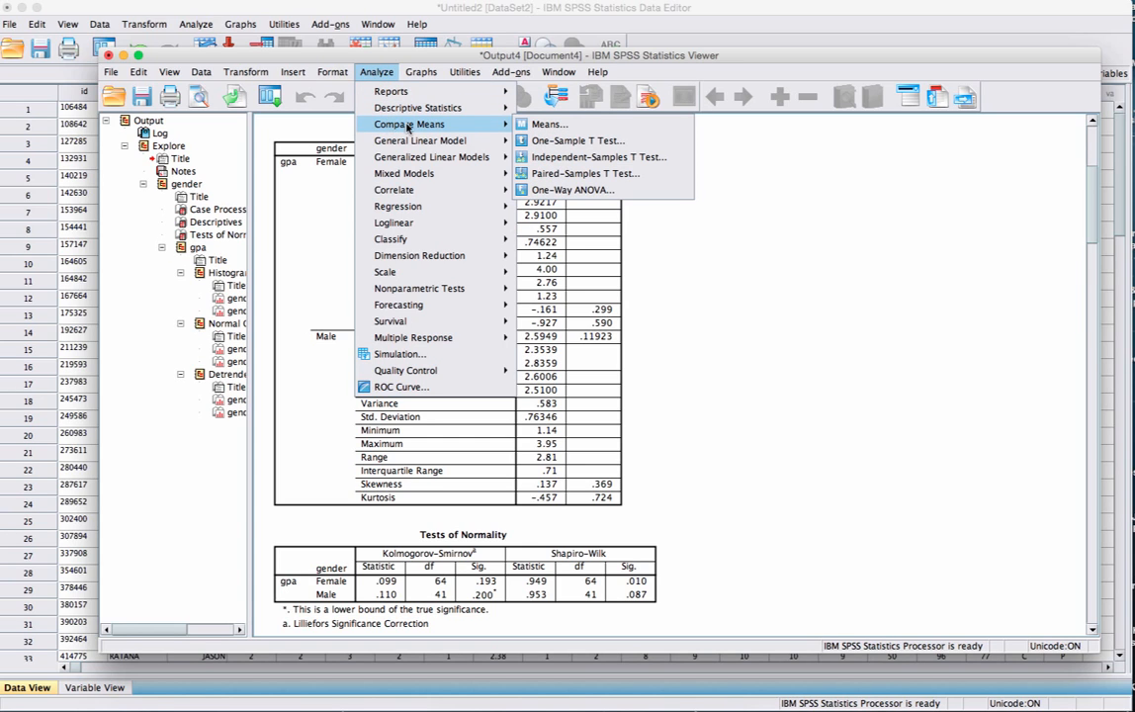
click(550, 159)
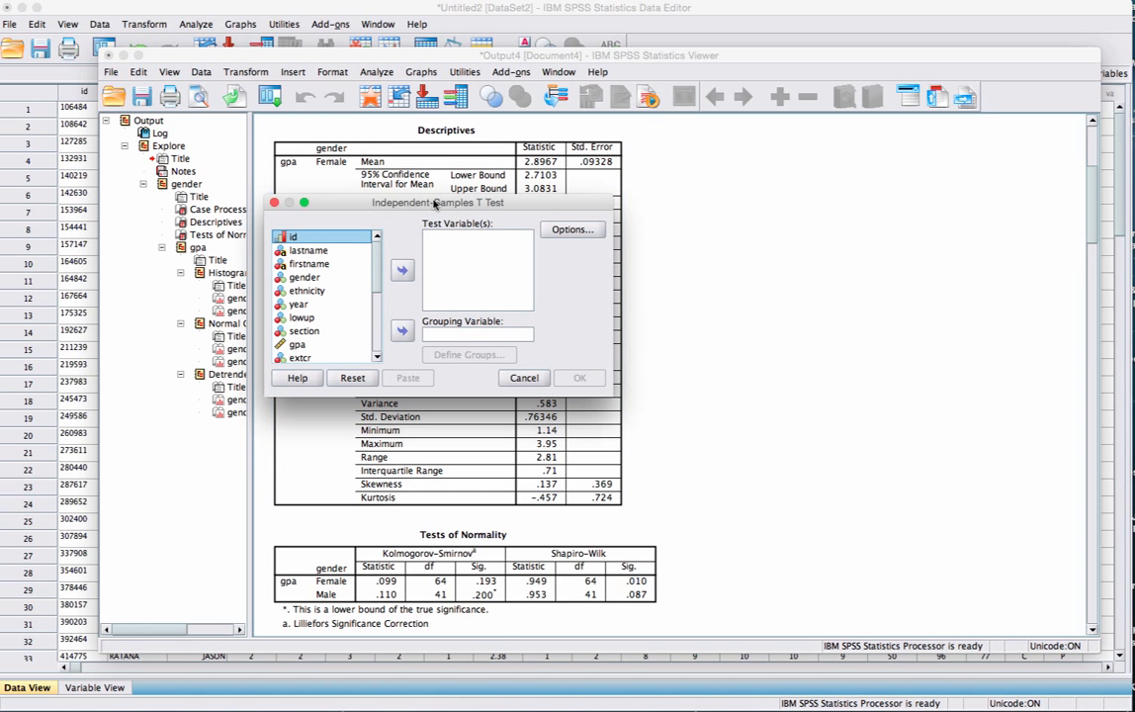
drag(445, 201, 497, 179)
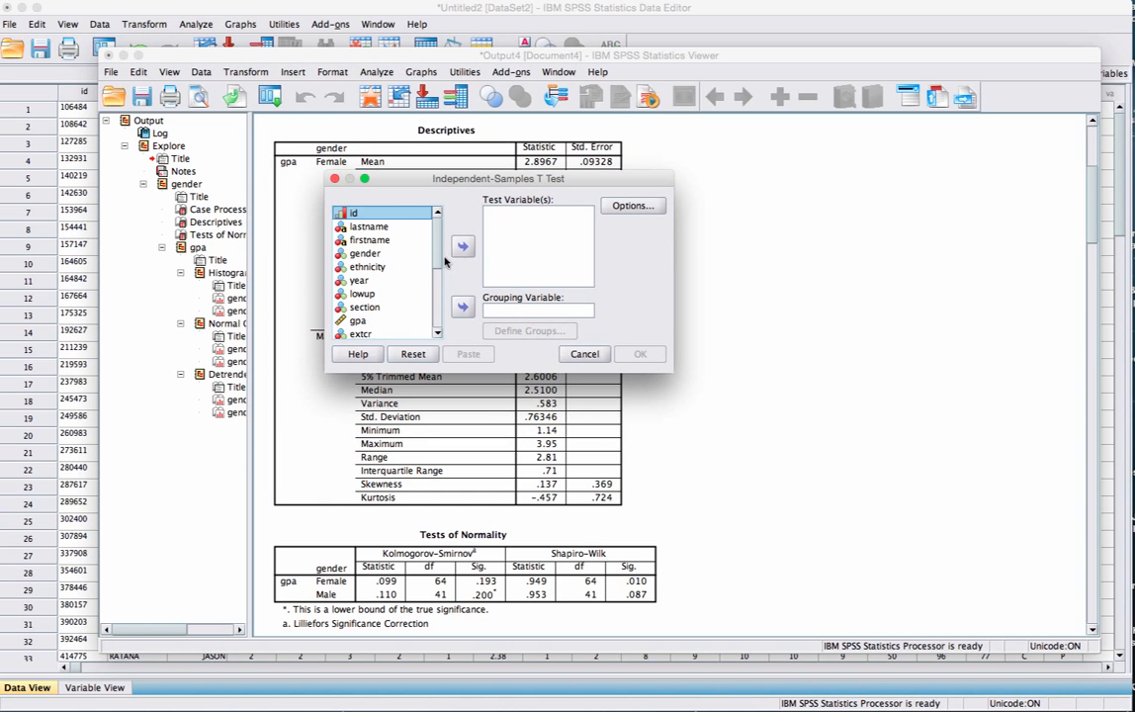
click(356, 321)
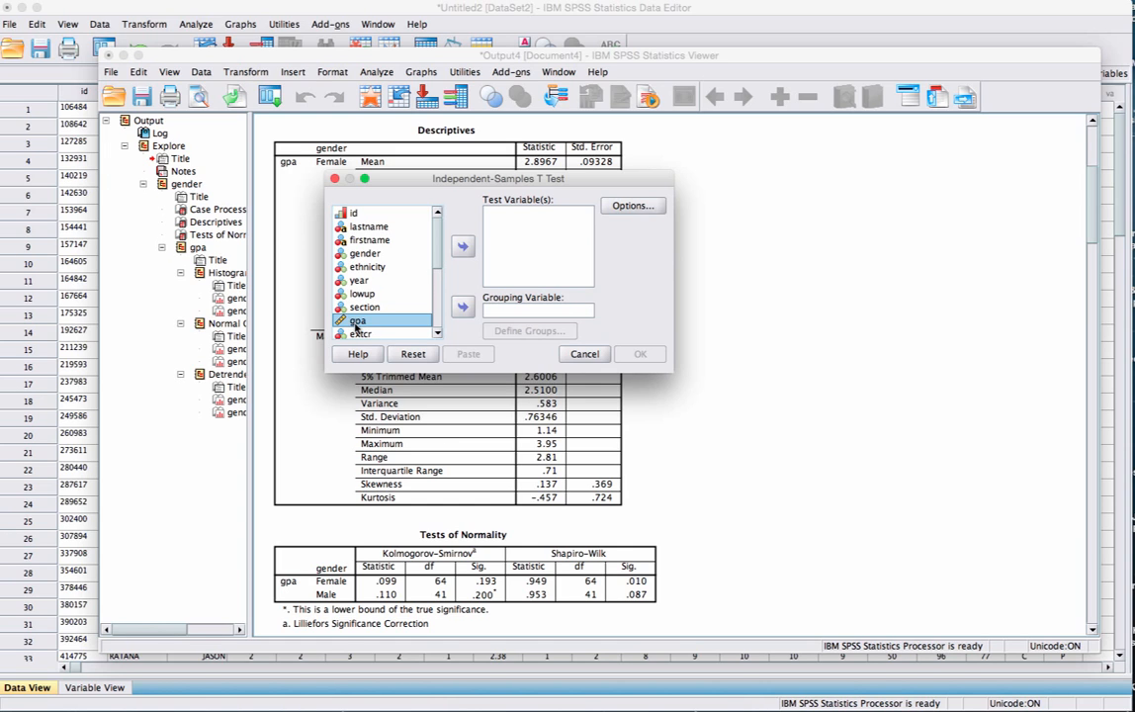
click(462, 246)
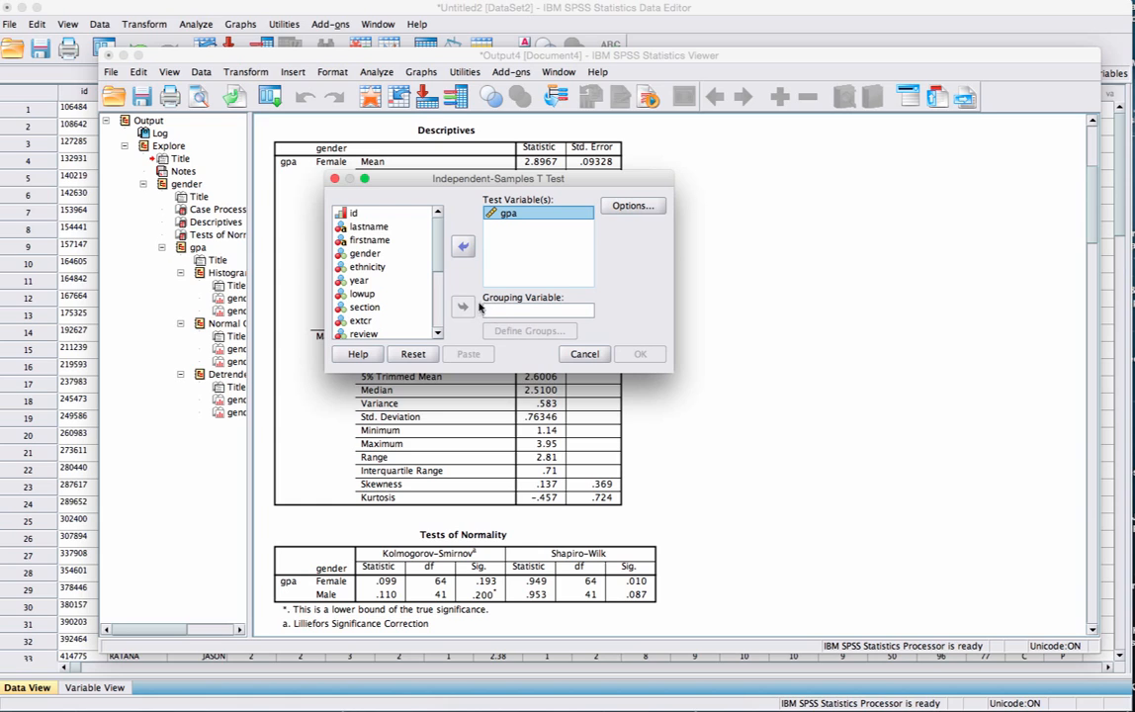
click(364, 254)
click(462, 306)
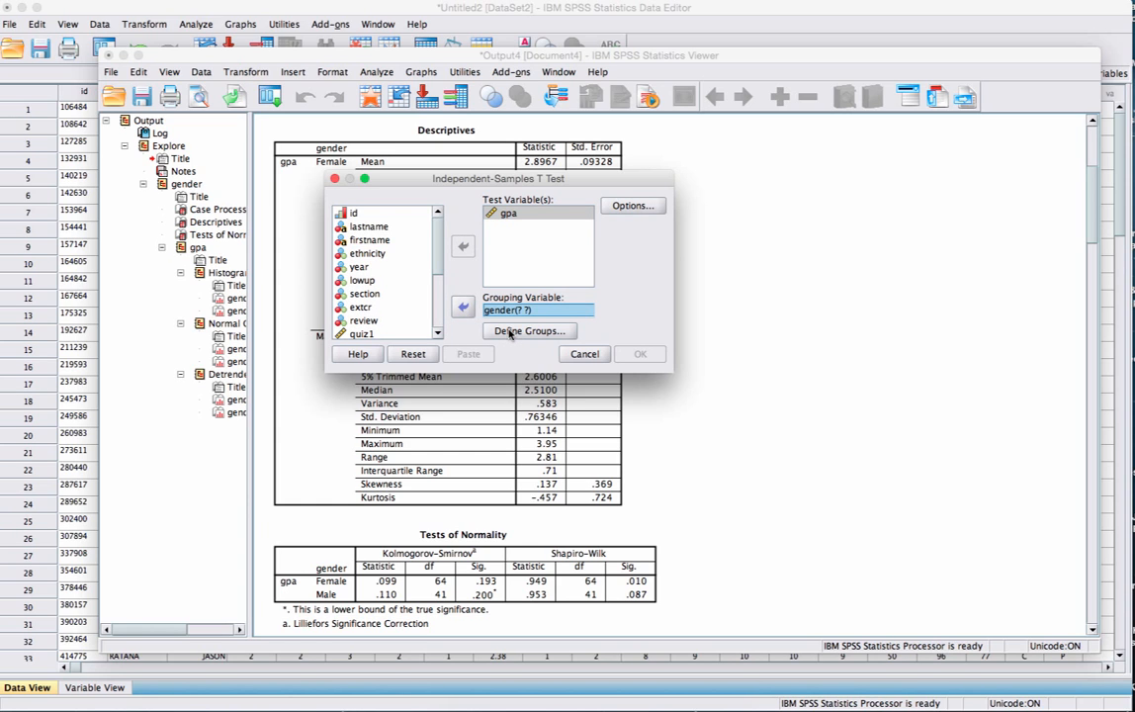
Define gender group 1 as 1 and group 2 as 2, and run the t test.
click(511, 334)
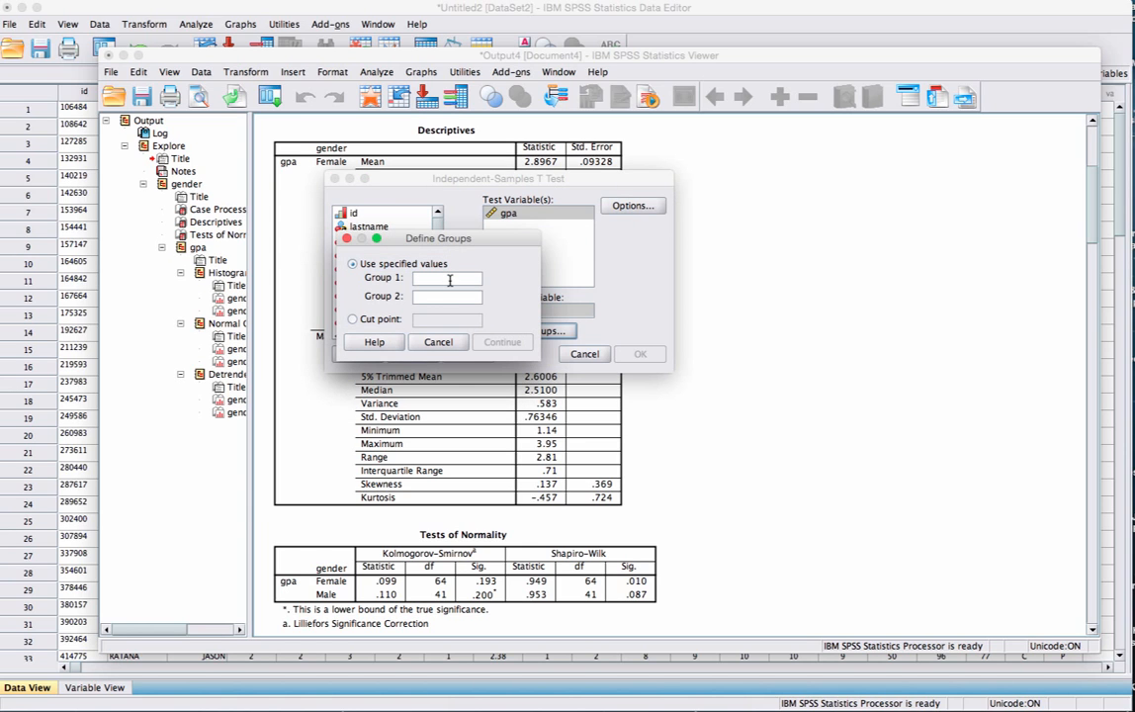
text(1)
click(449, 294)
text(2)
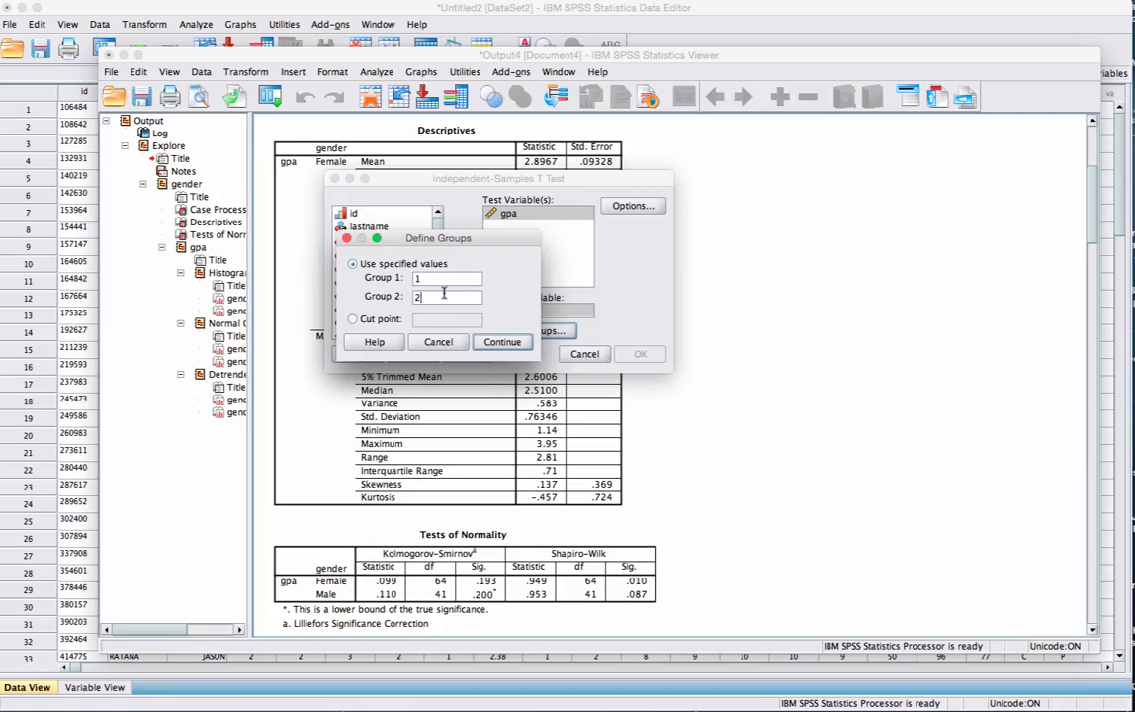
click(501, 344)
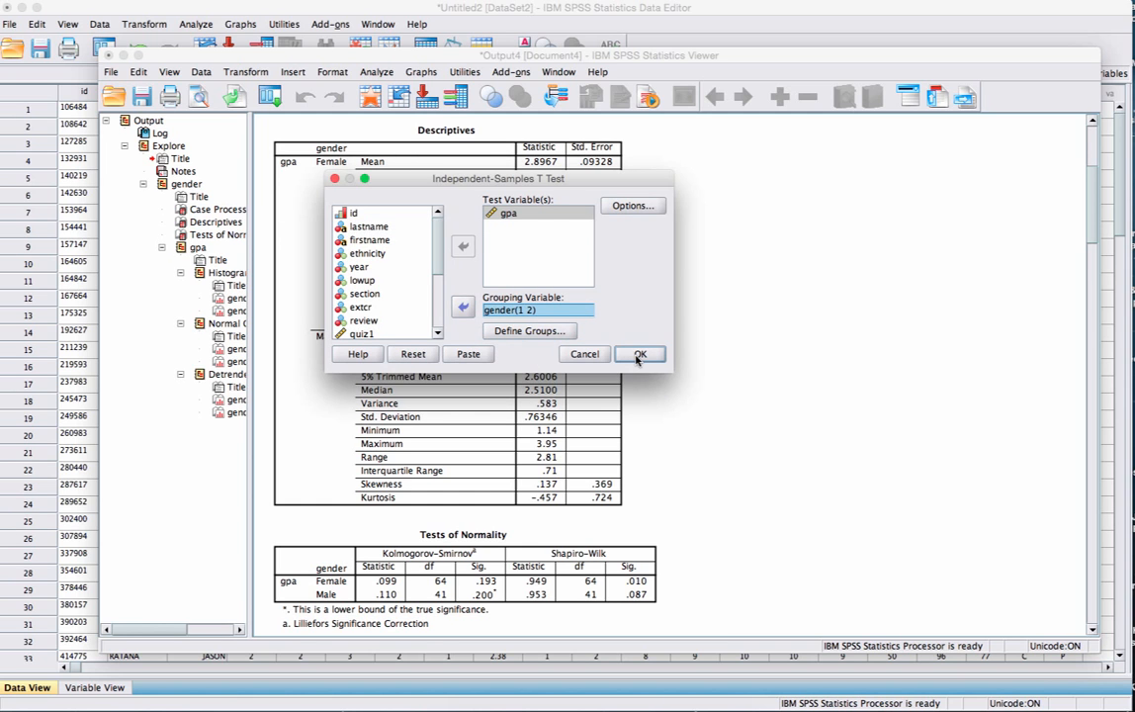
click(638, 356)
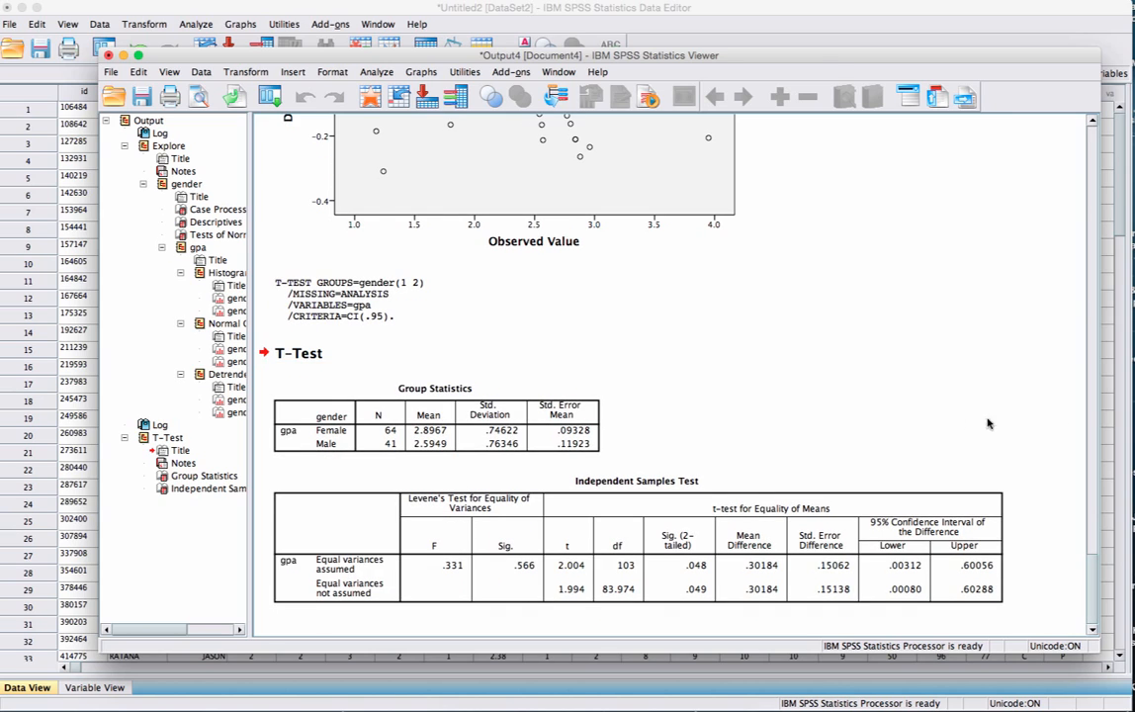
Move the Data Editor window down and the output window up, and enlarge the output window around the T-Test tables.
click(673, 15)
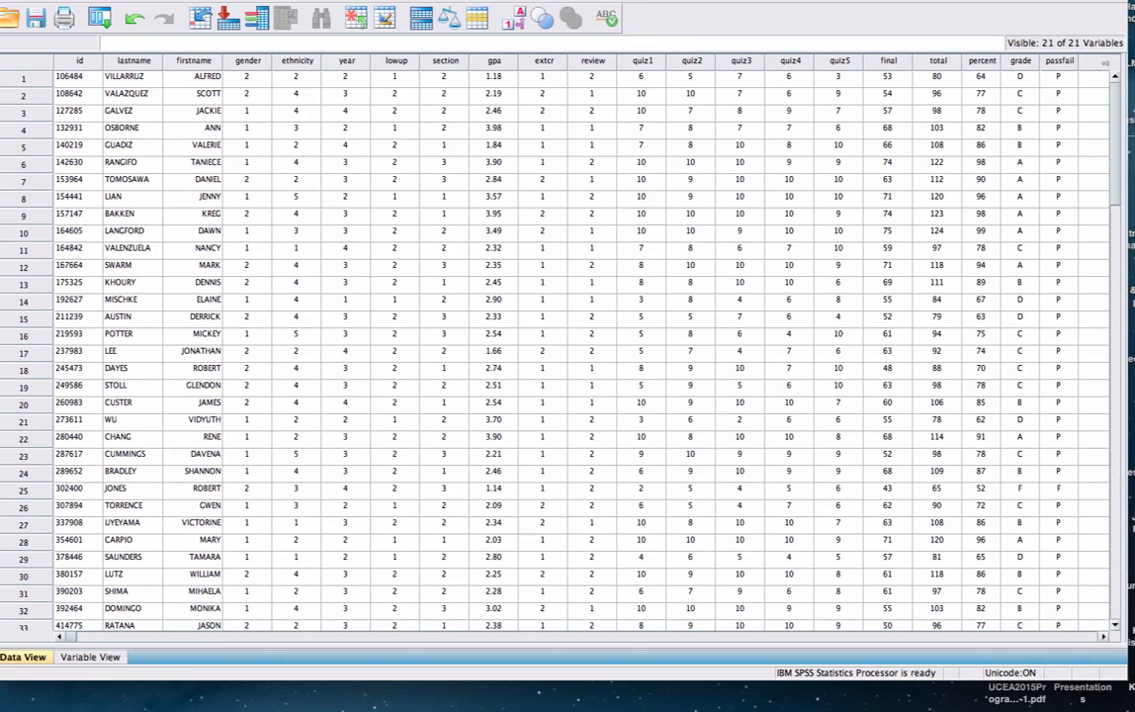
drag(668, 0, 672, 249)
click(663, 190)
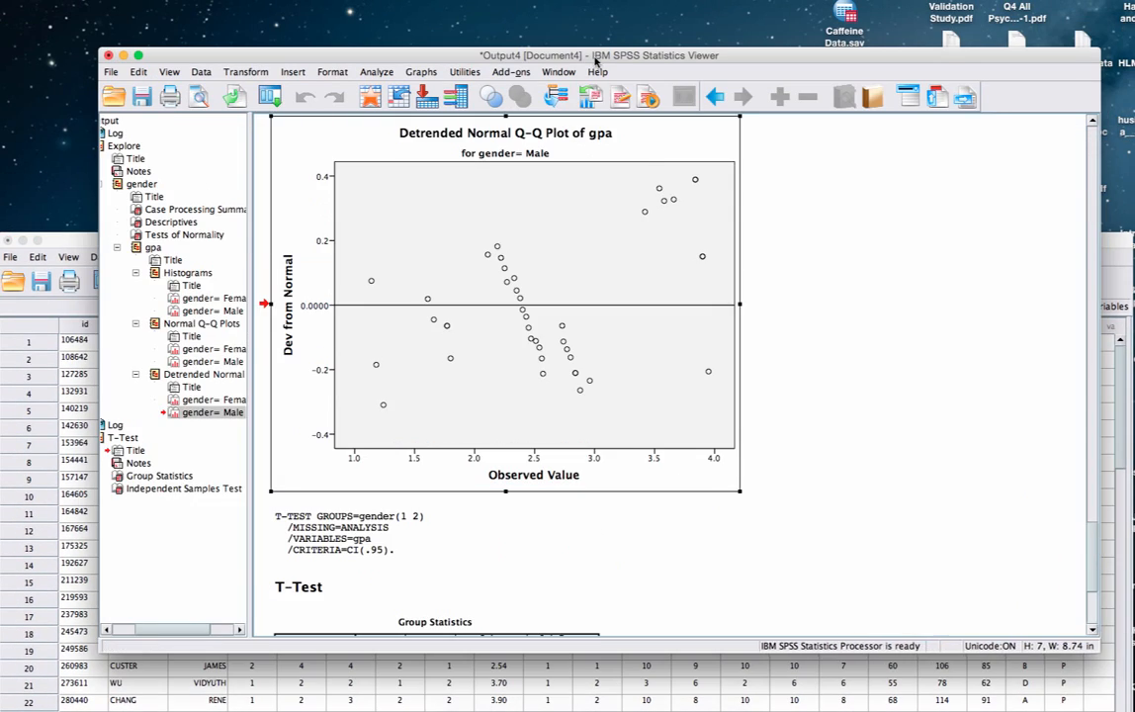
drag(588, 55, 591, 0)
scroll(837, 325, down, 5)
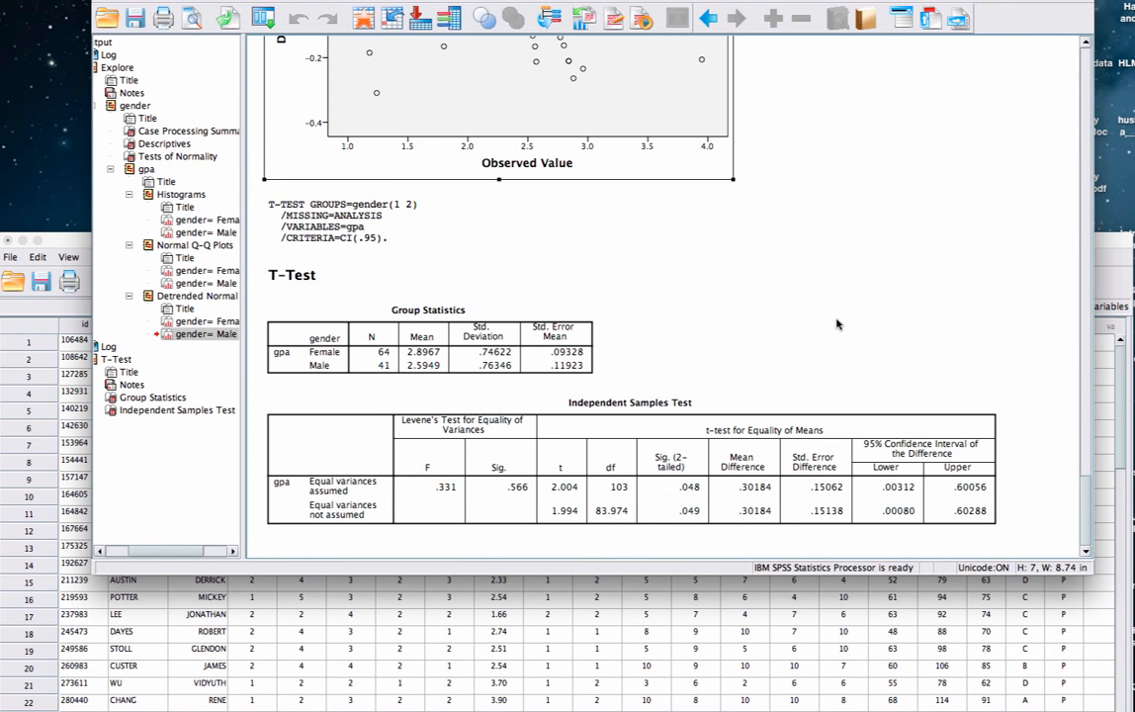
drag(1092, 568, 1094, 654)
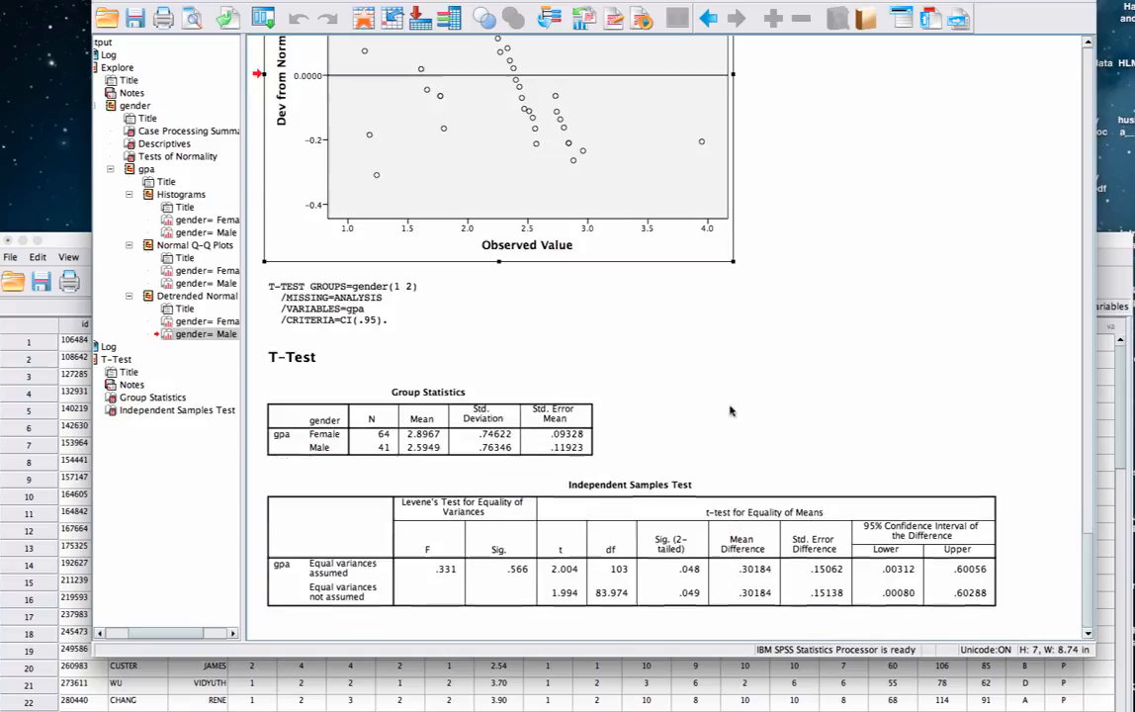
Examine the Levene's Test significance and the equal-variances rows in the Independent Samples Test table.
click(493, 506)
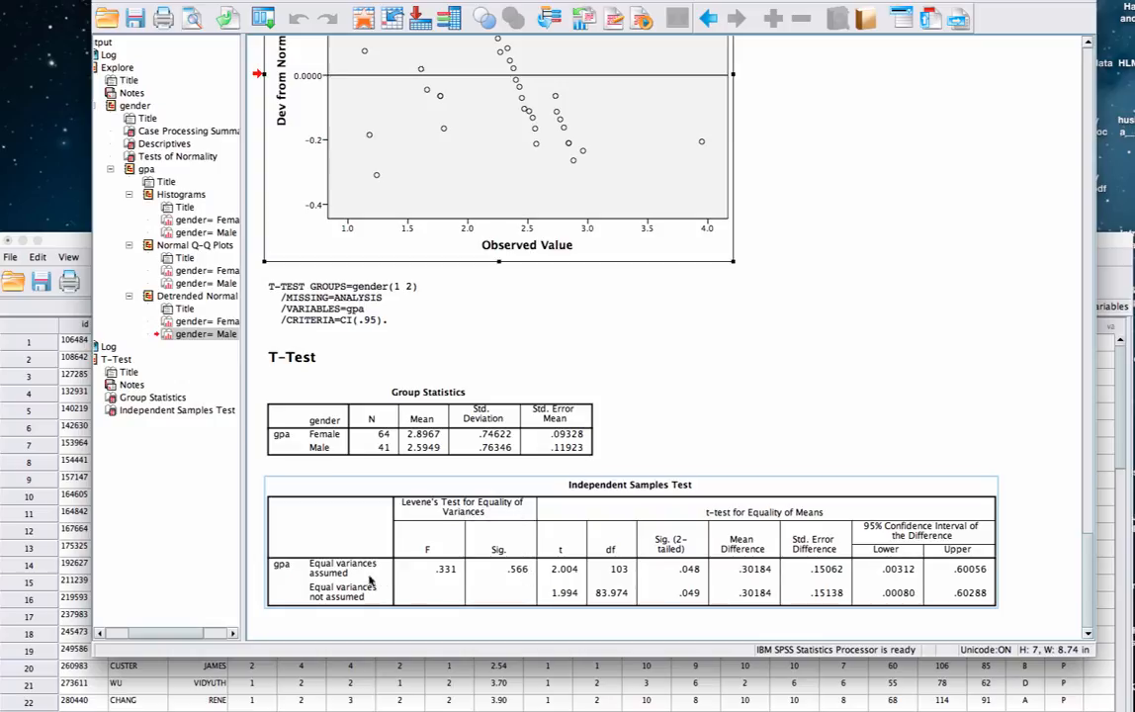
click(924, 362)
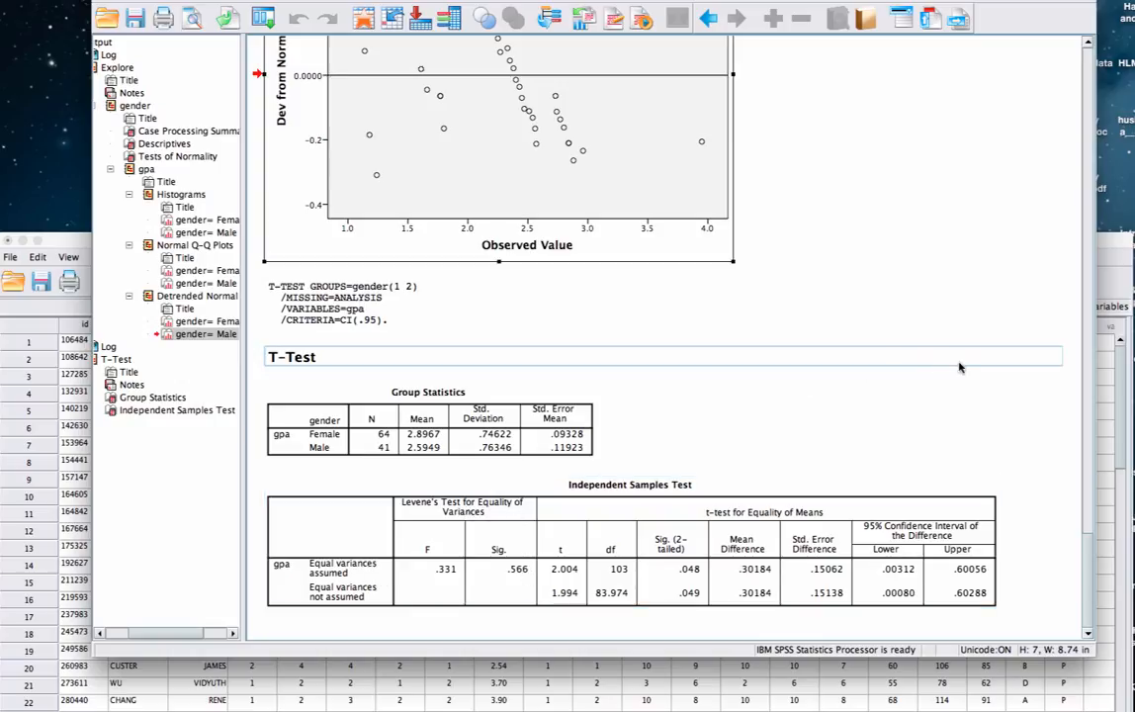
click(902, 396)
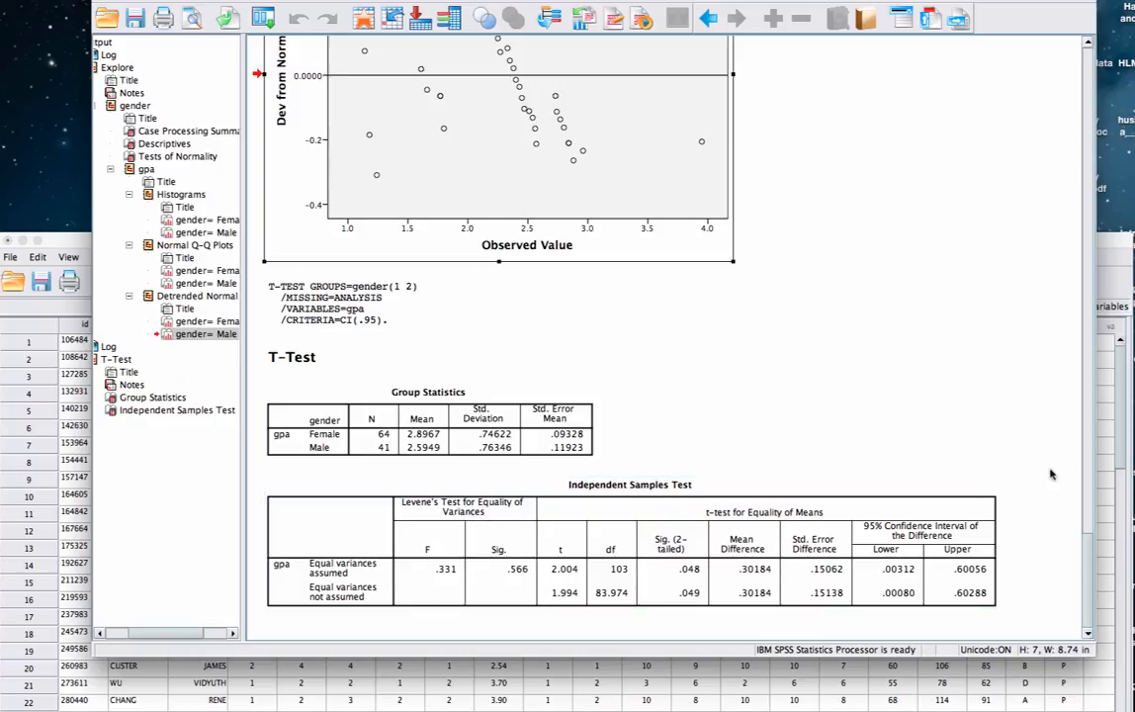
click(507, 576)
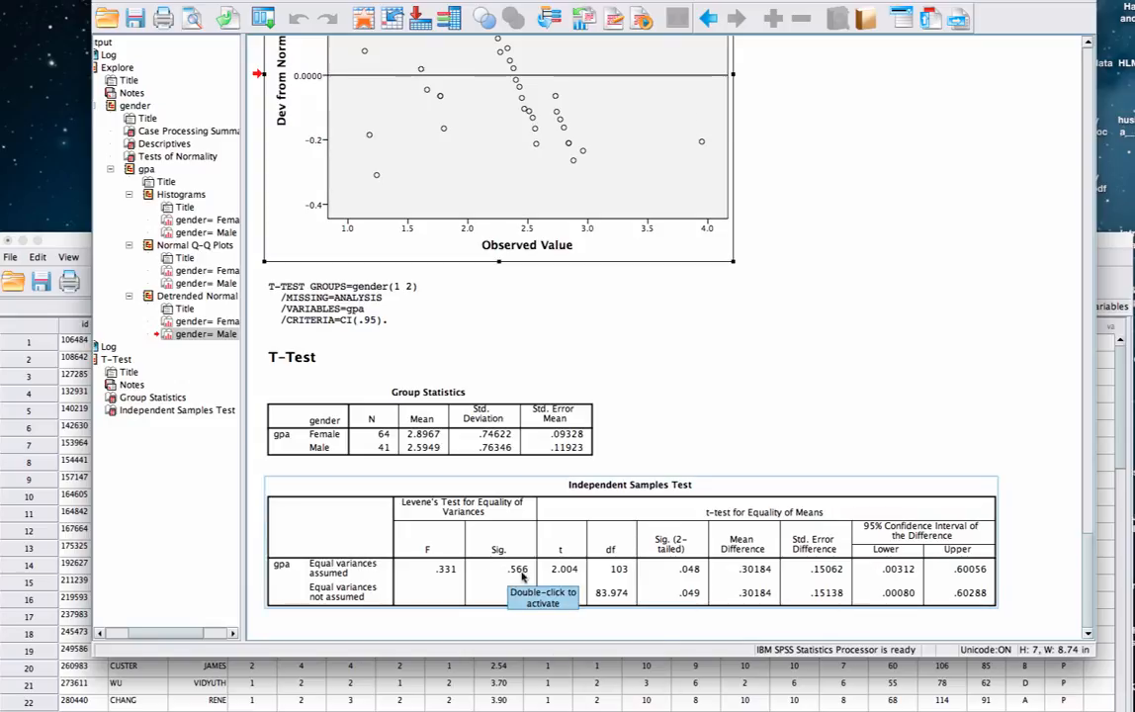
click(1064, 472)
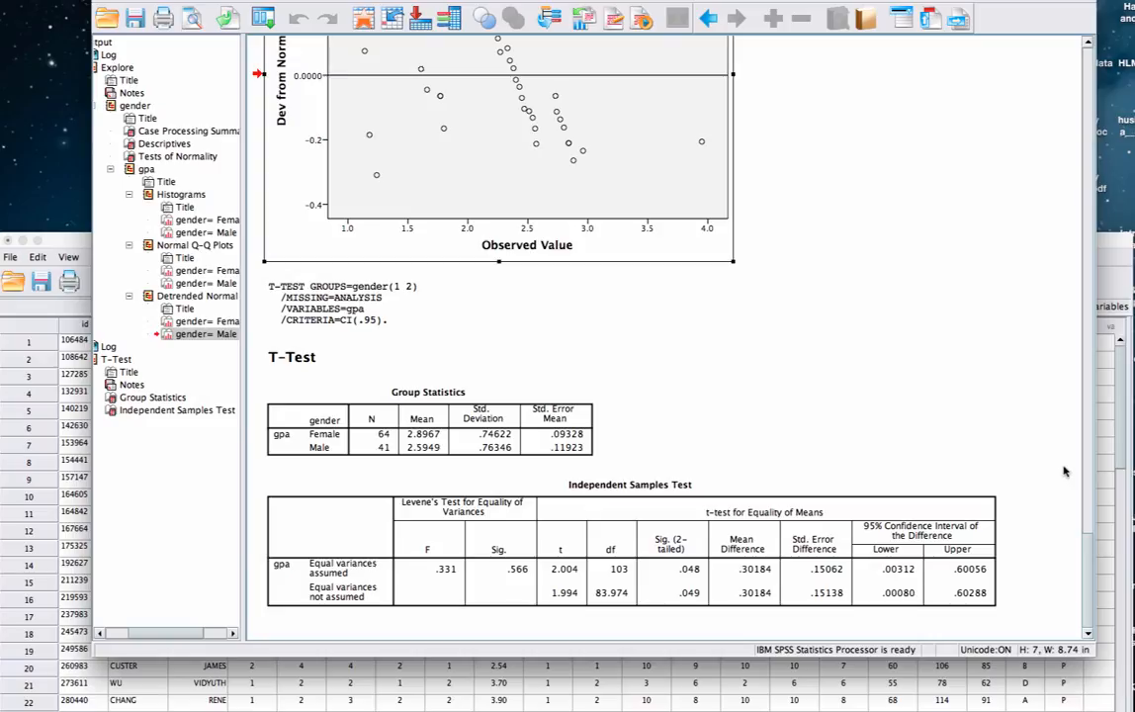
Compare the female and male gpa variances and standard deviations in the Explore Descriptives table.
scroll(907, 418, up, 5)
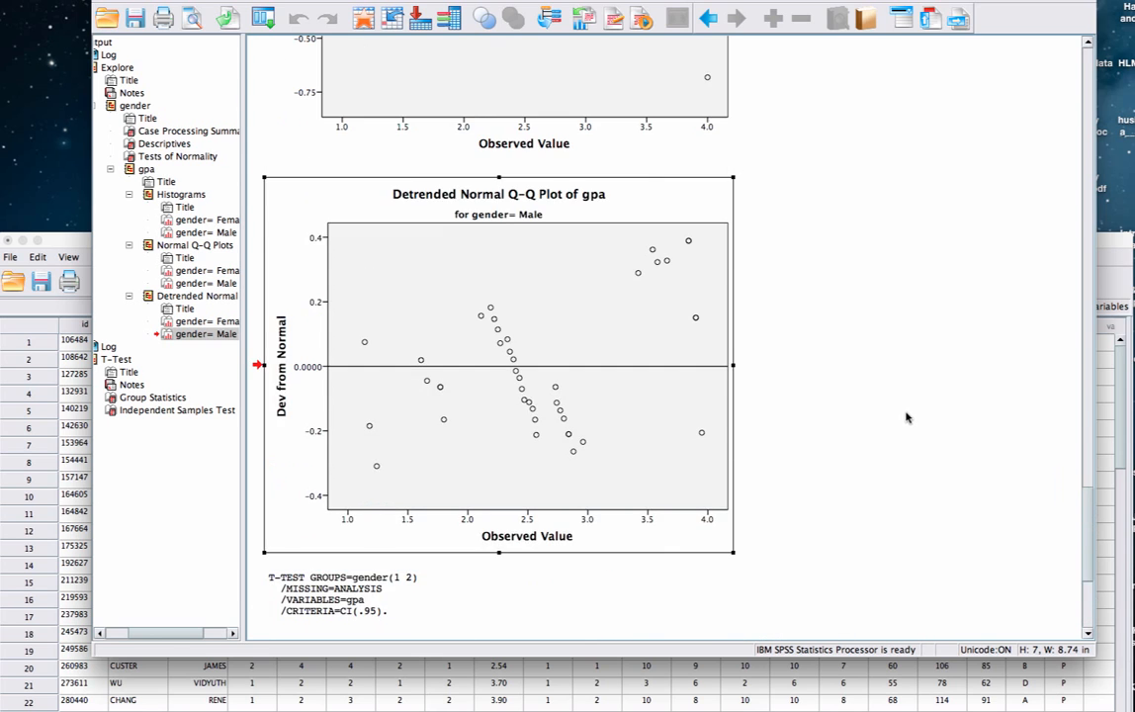
scroll(907, 418, up, 20)
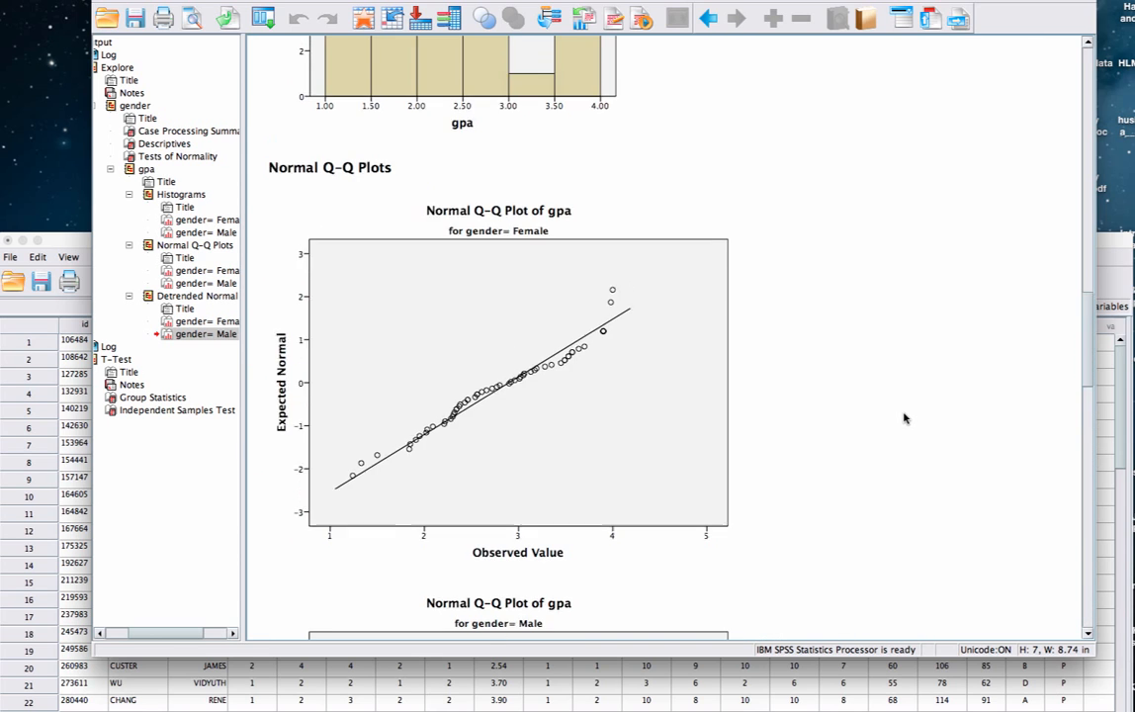
scroll(904, 417, up, 20)
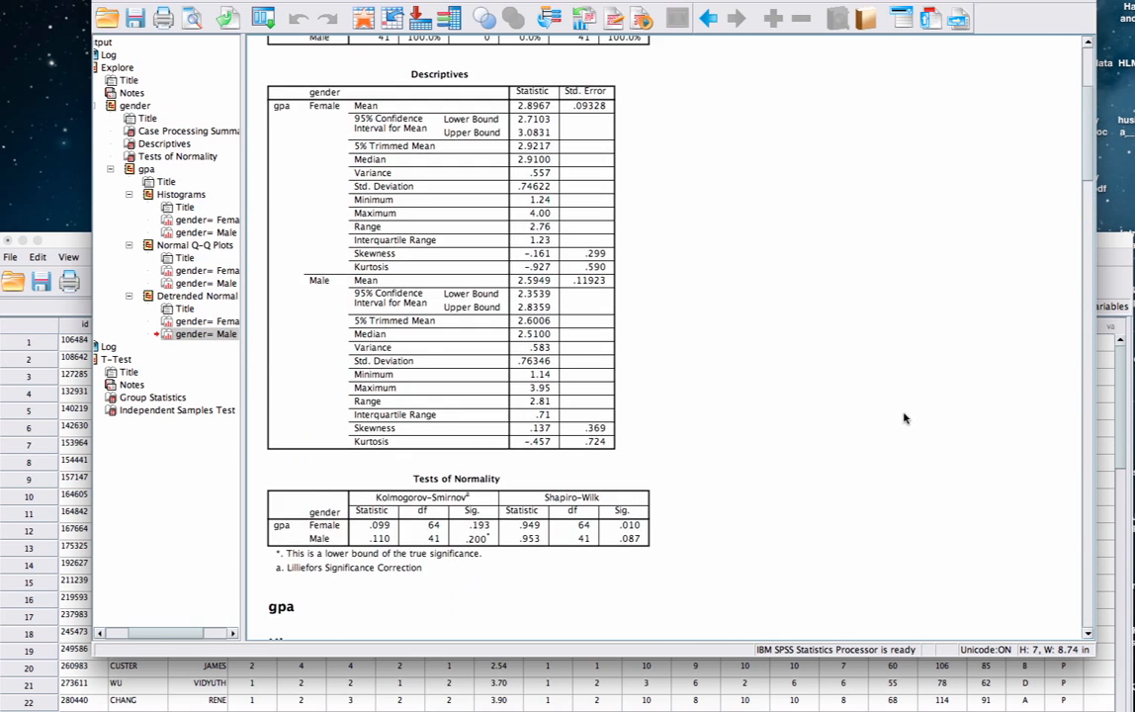
click(550, 186)
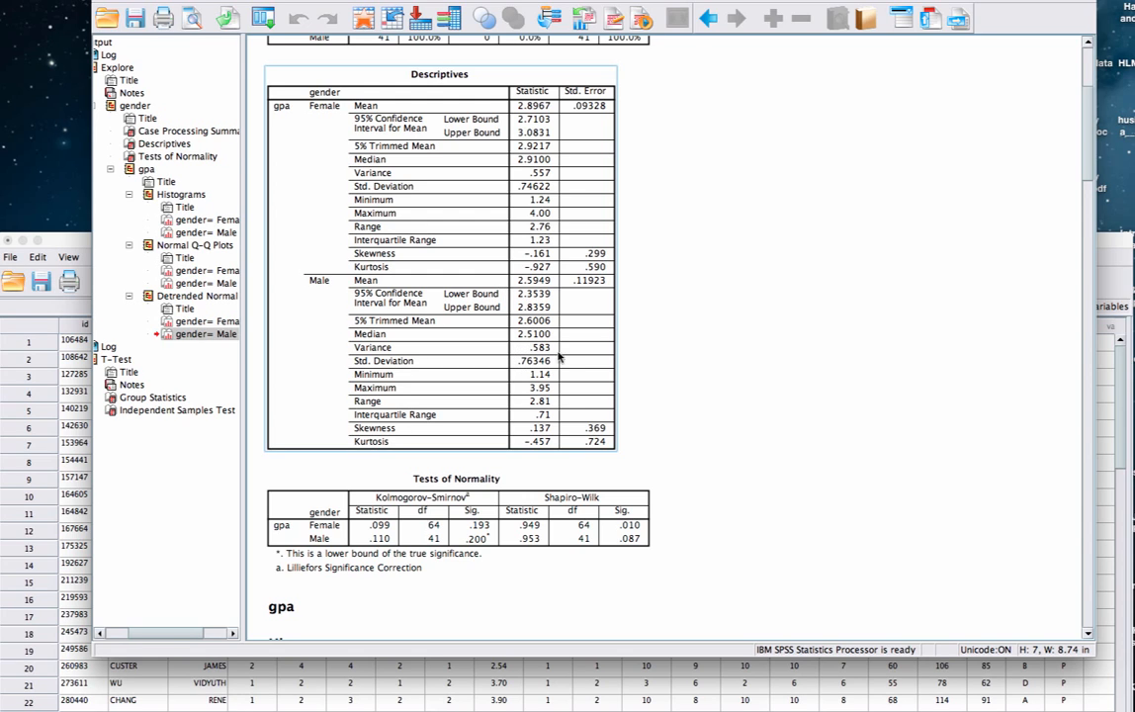
click(644, 345)
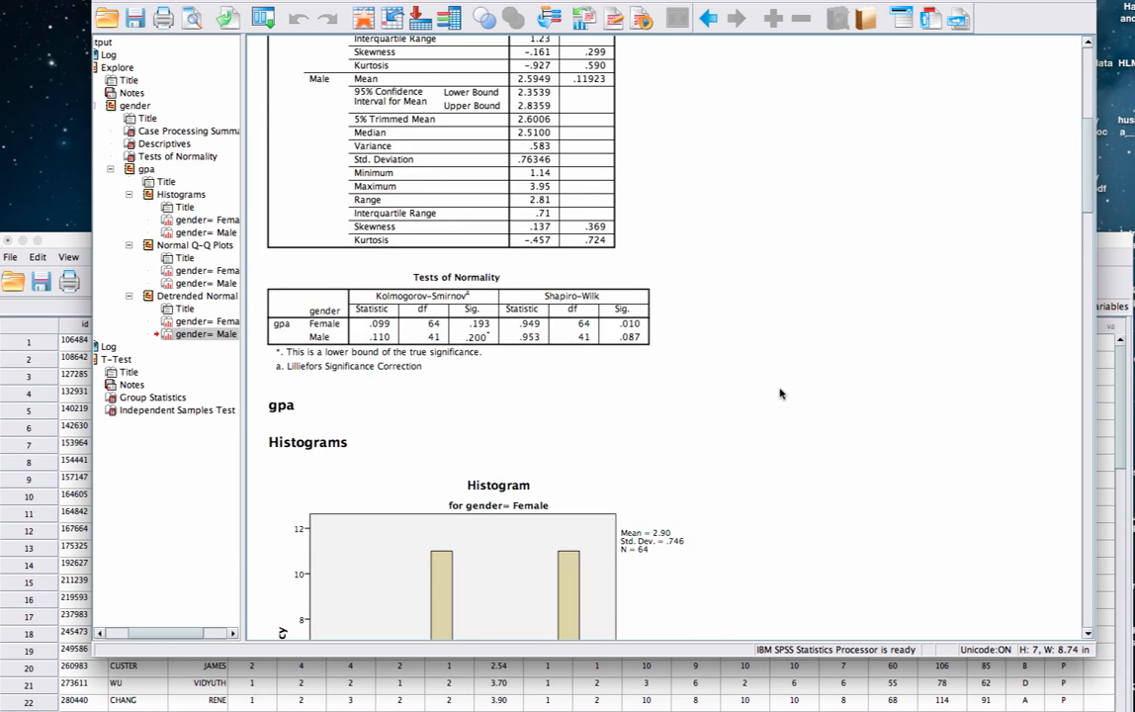
scroll(779, 393, down, 20)
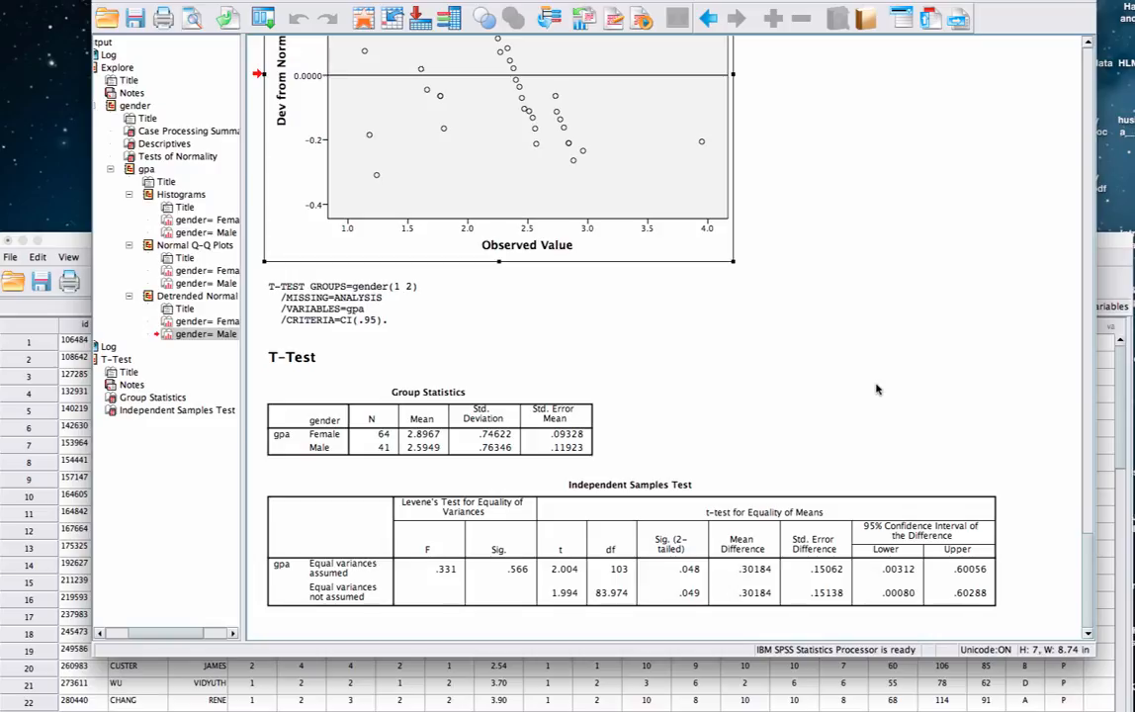
Recheck the Shapiro-Wilk significance for females in the Tests of Normality table.
scroll(875, 389, up, 20)
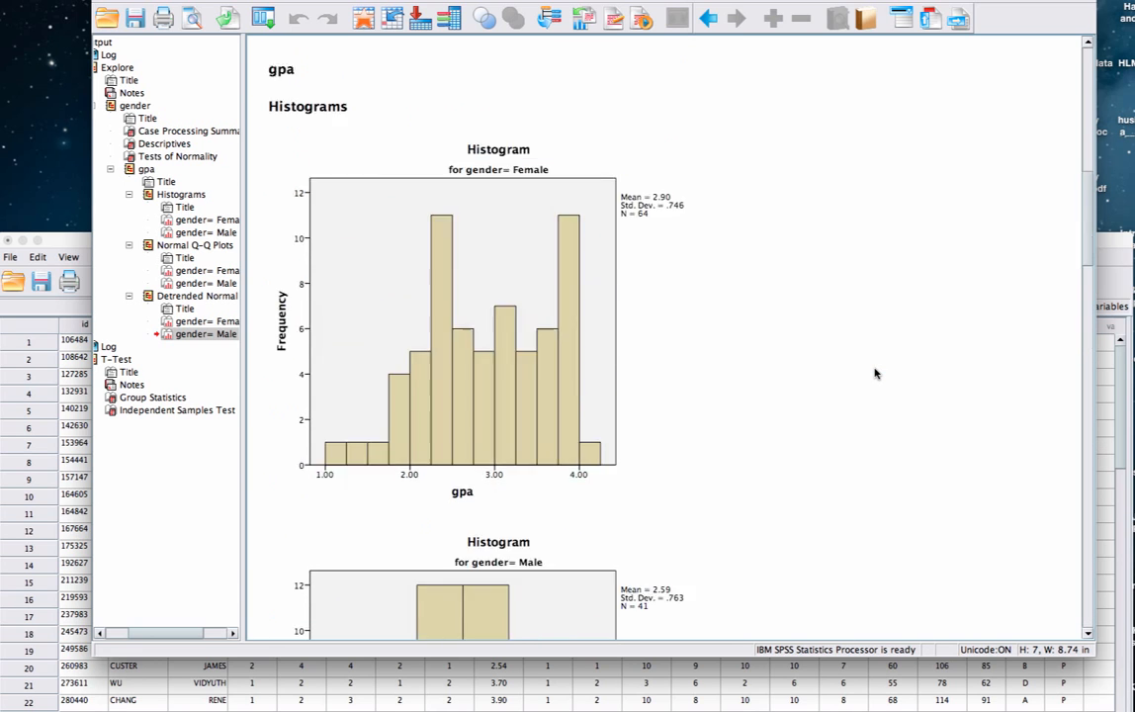
click(630, 568)
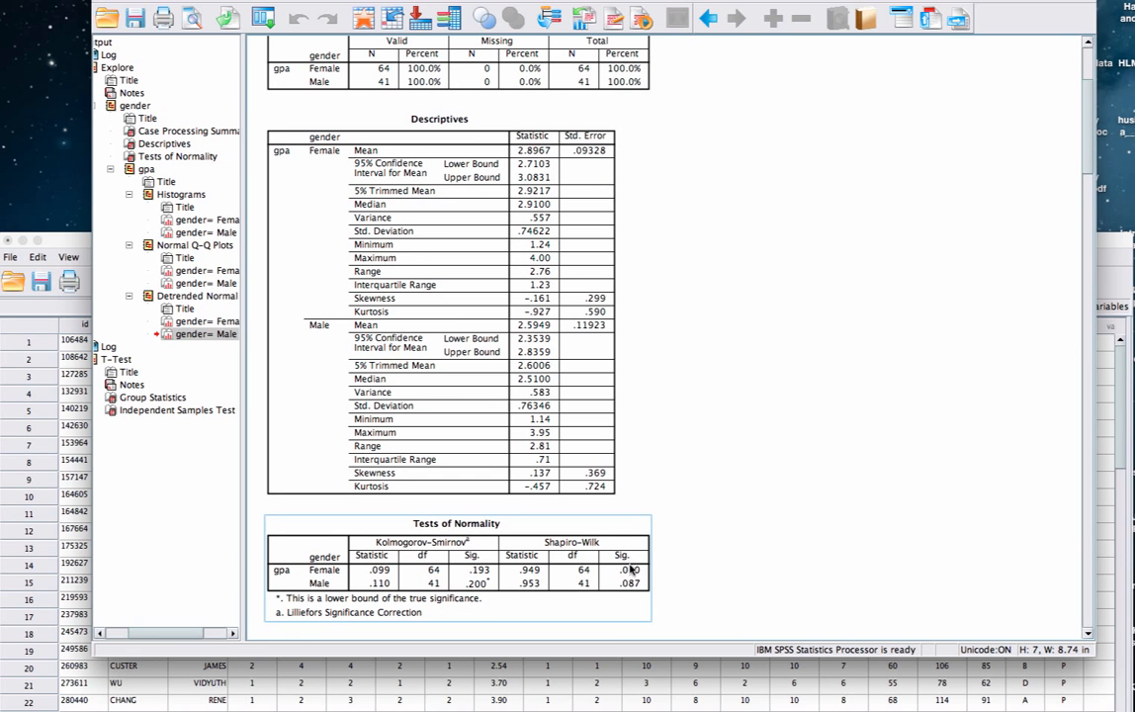
click(723, 570)
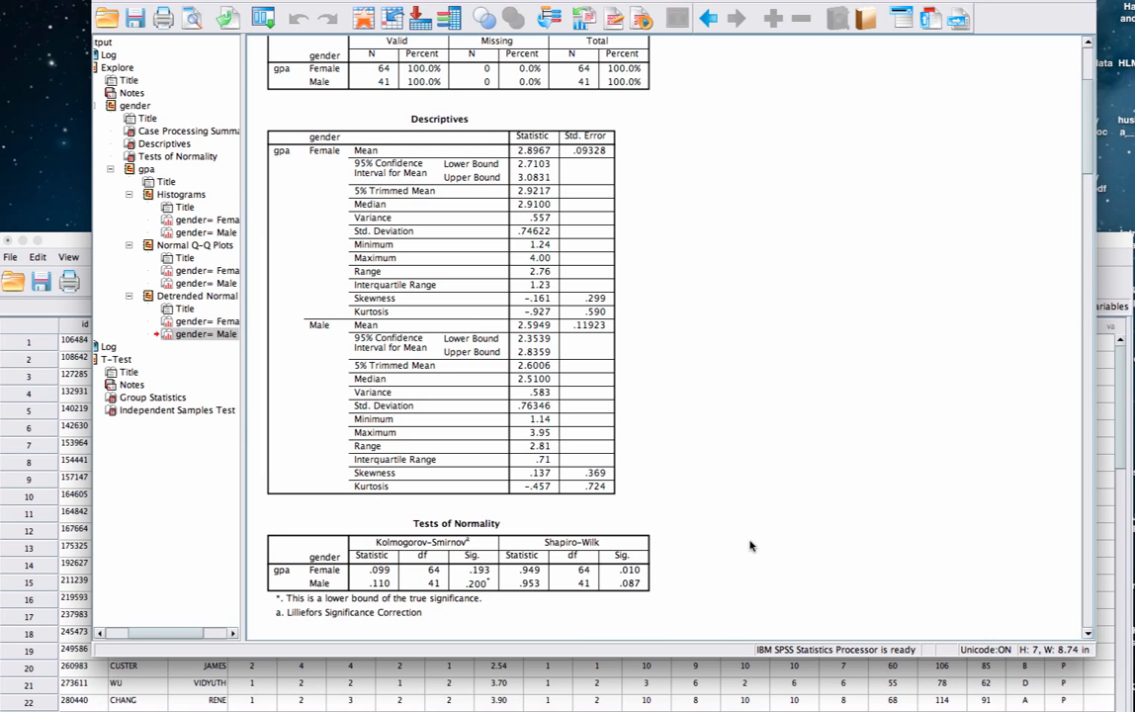
scroll(749, 544, down, 20)
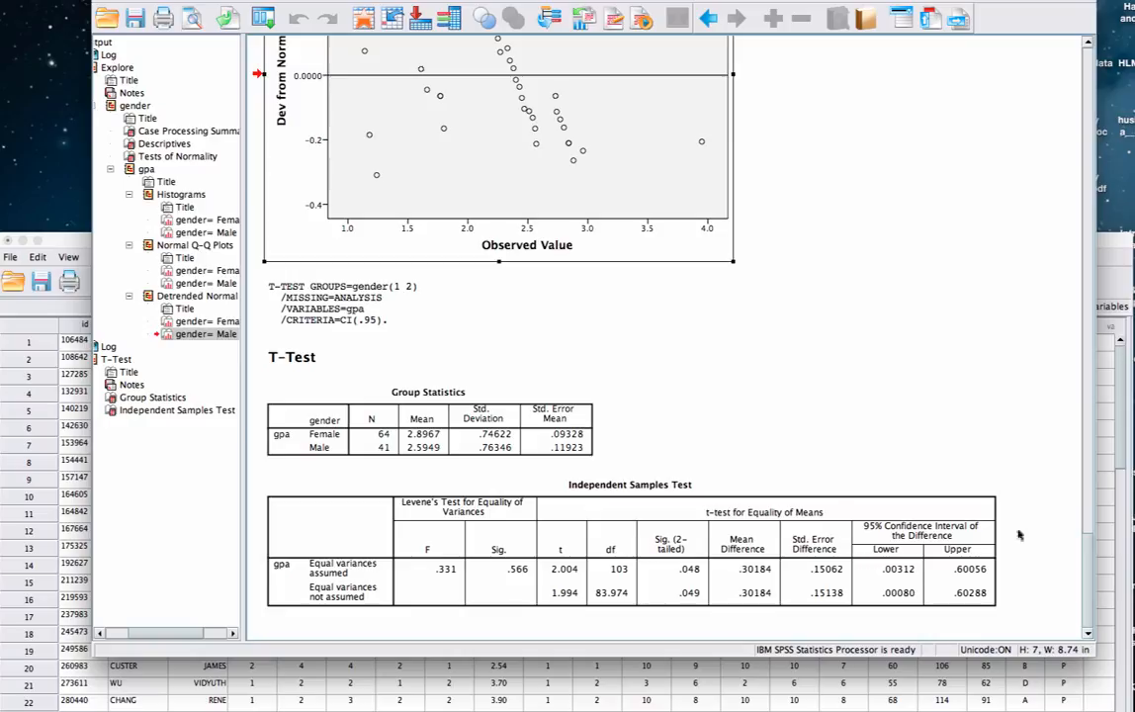
Read the two-tailed significance and the mean difference for gpa in the Independent Samples Test table.
click(494, 584)
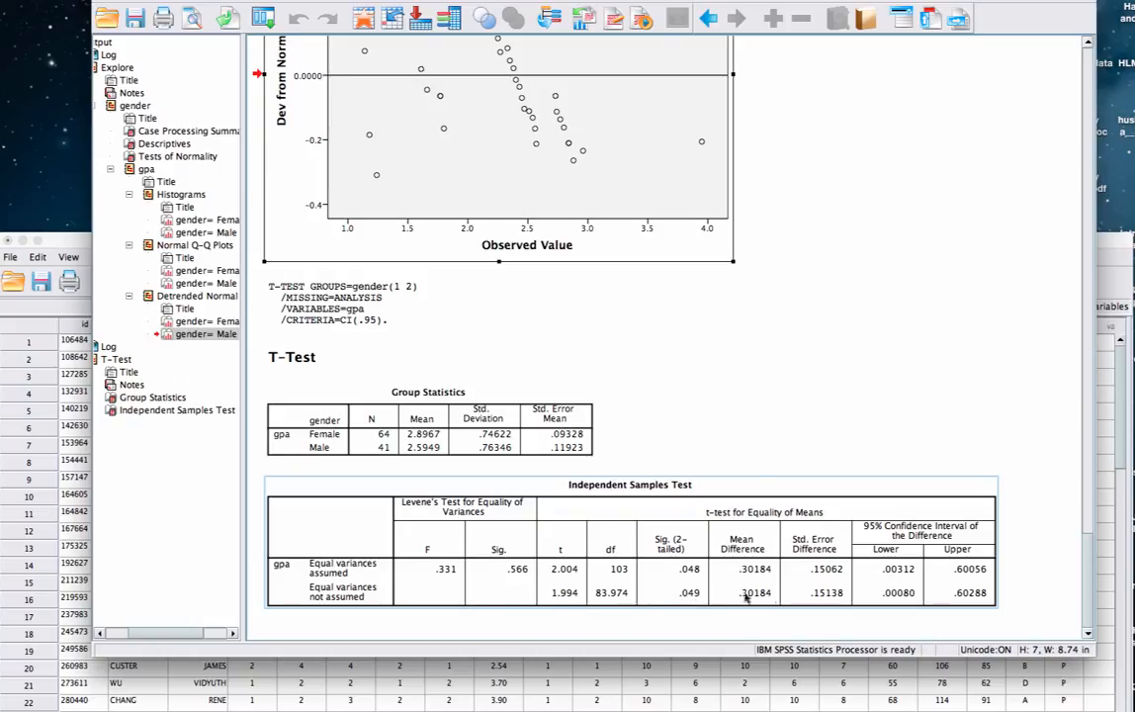
click(793, 338)
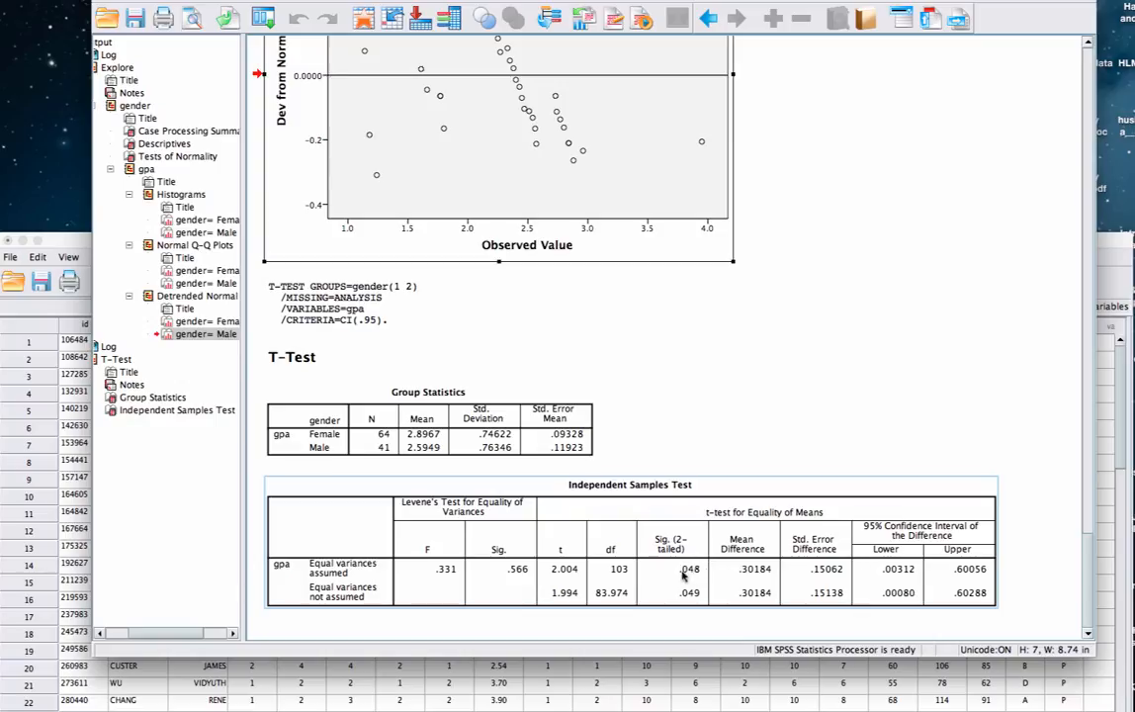
click(721, 431)
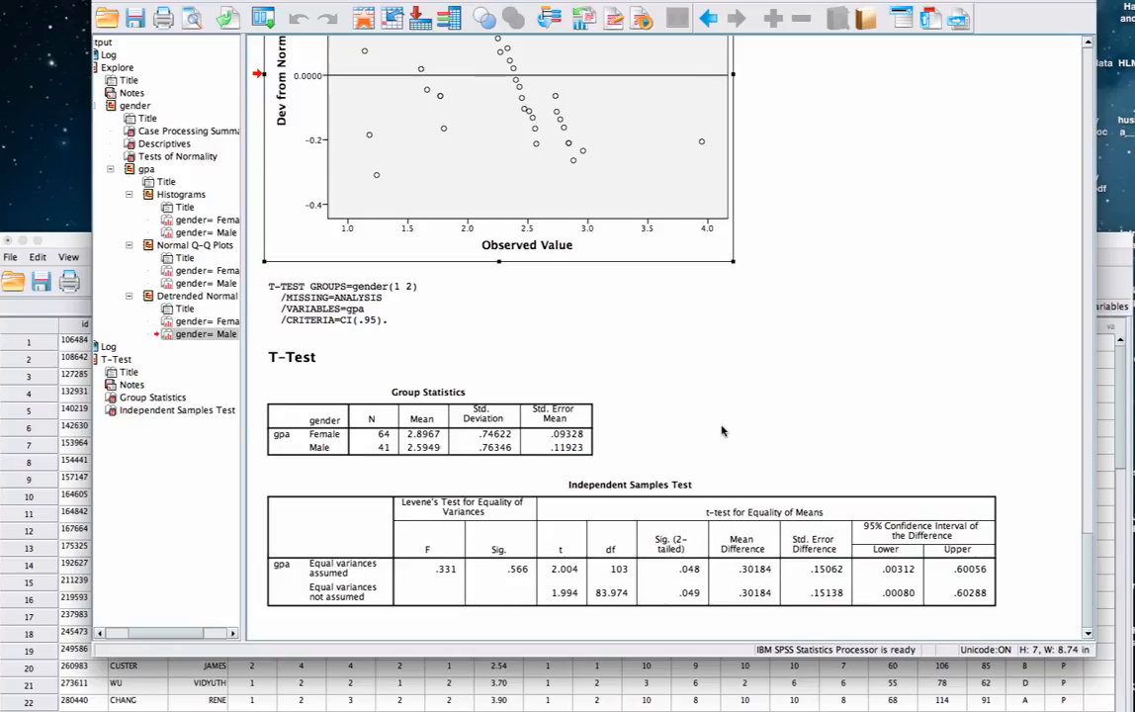
click(670, 513)
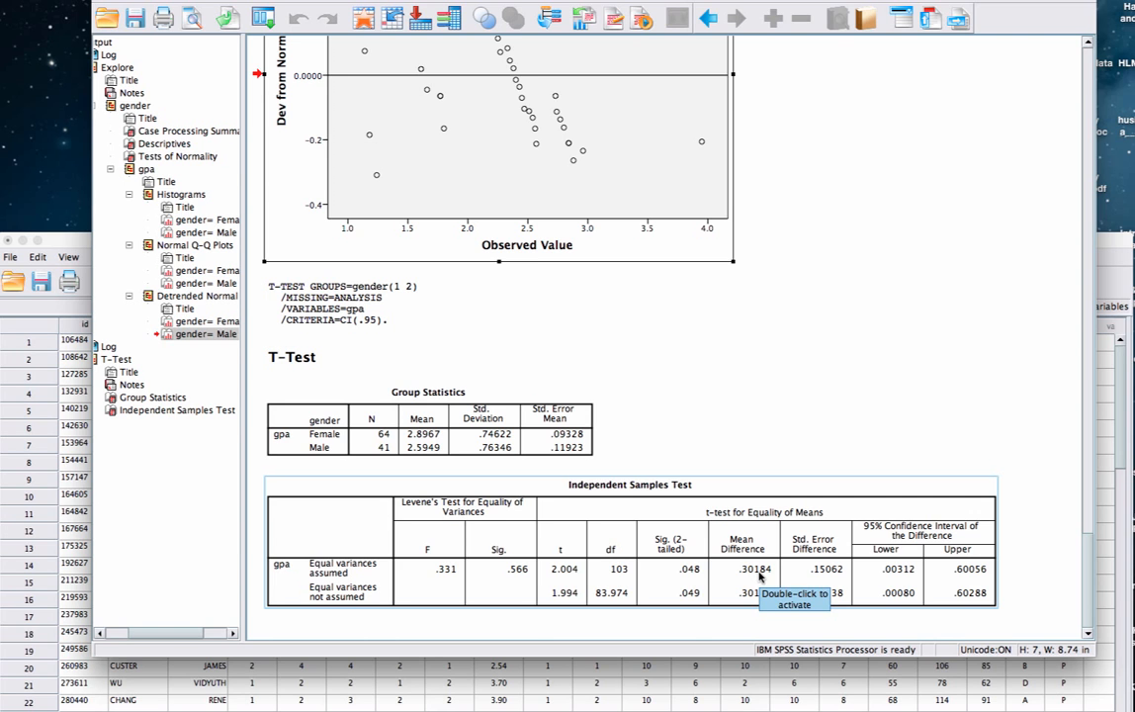
Compare the female and male mean gpa in the Descriptives table, and return to the T-Test output.
scroll(807, 282, up, 15)
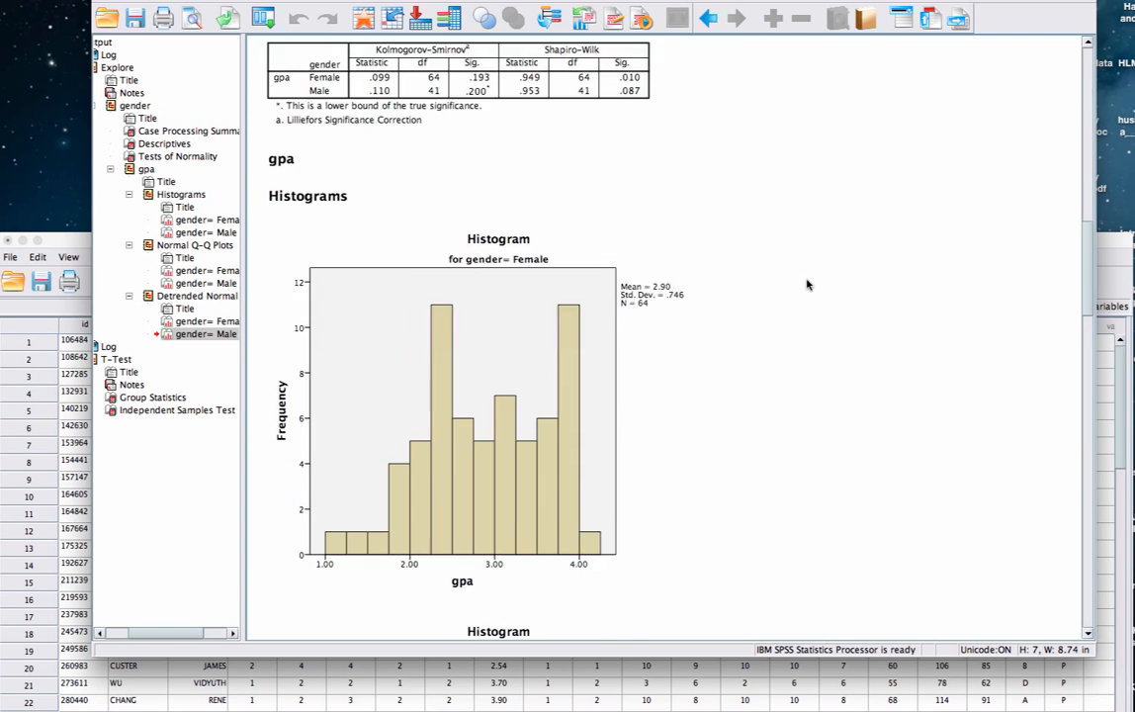
scroll(806, 285, up, 10)
scroll(806, 285, down, 2)
click(578, 248)
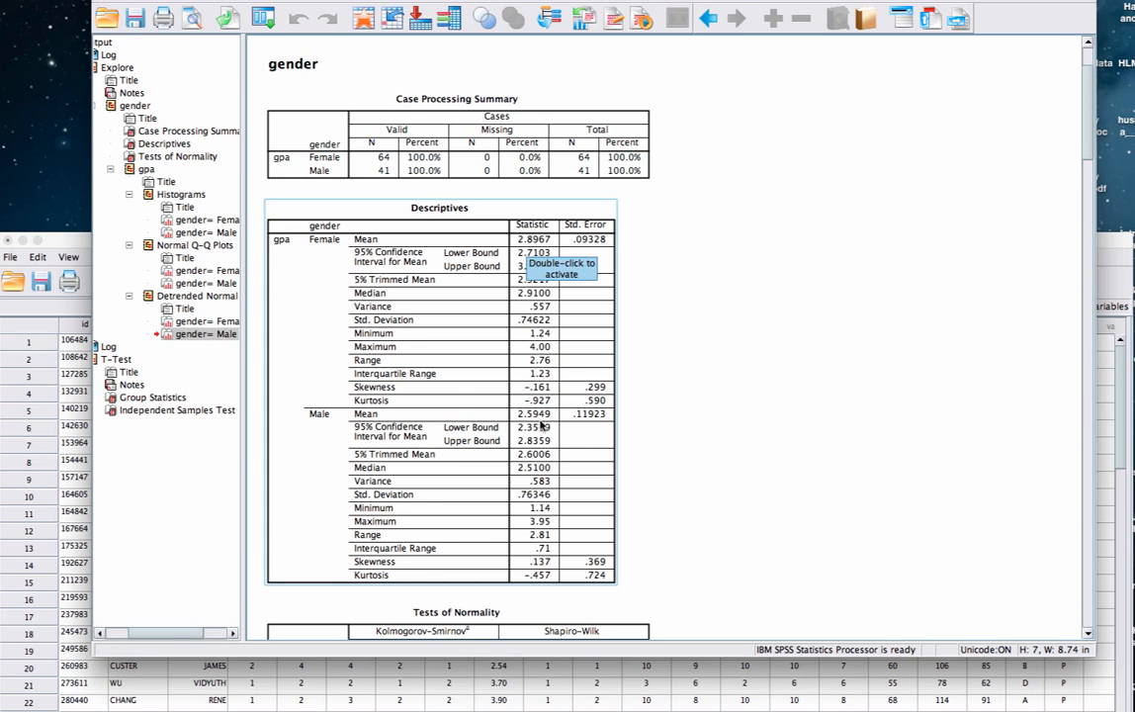
click(832, 459)
scroll(871, 432, down, 20)
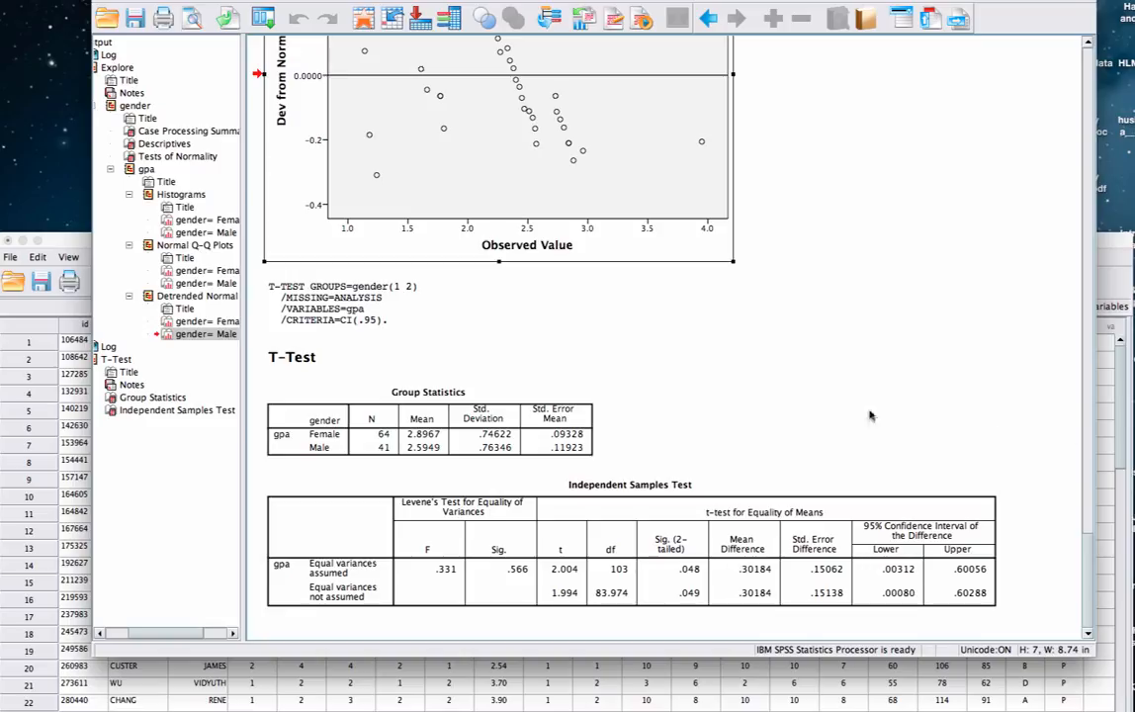
Minimize the output and Data Editor windows, and open the Effect Size interpretation document from the desktop in Word.
drag(105, 0, 106, 26)
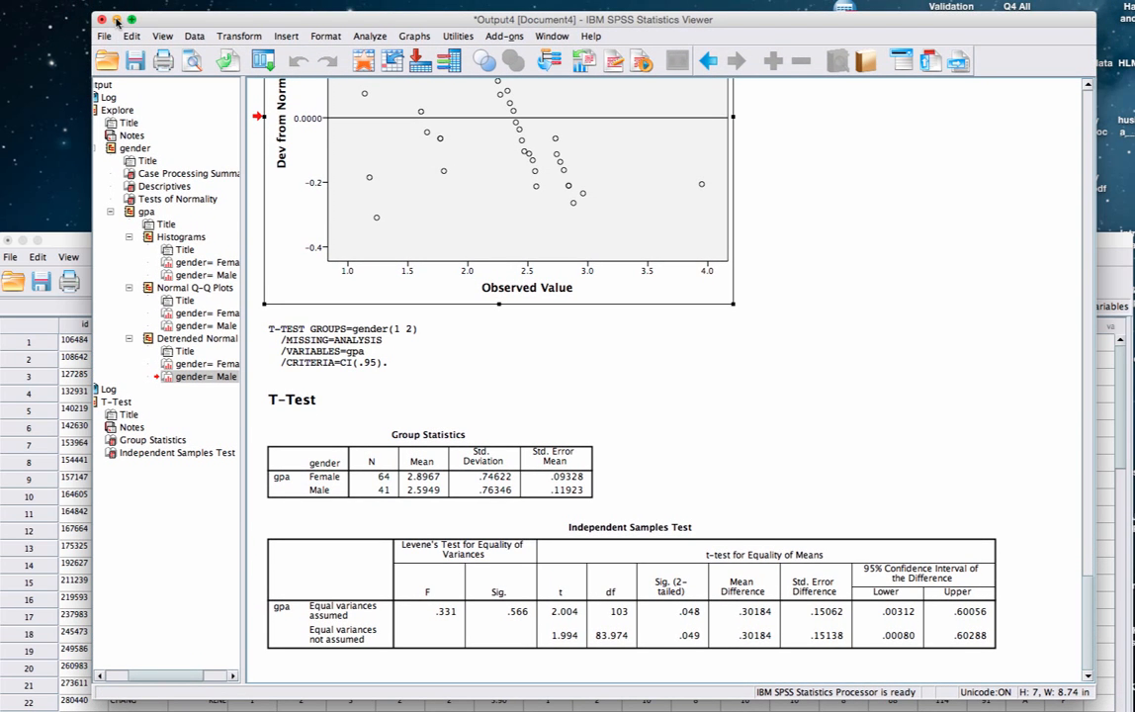
click(116, 18)
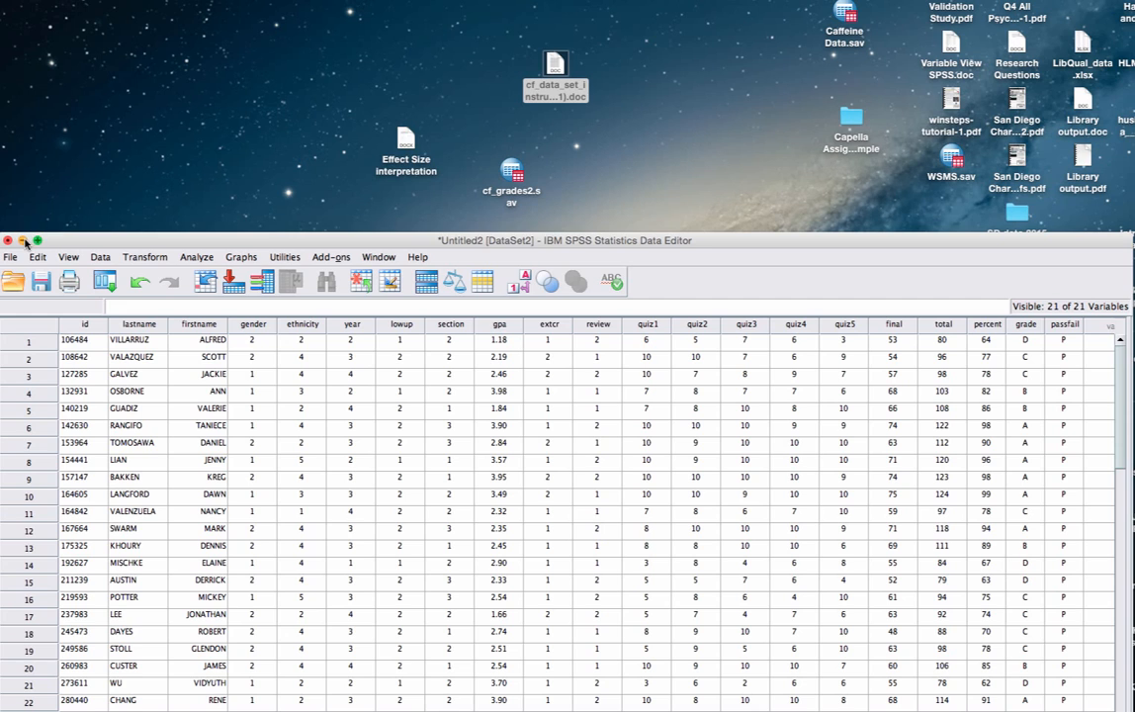
key(super+m)
click(401, 141)
double_click(400, 142)
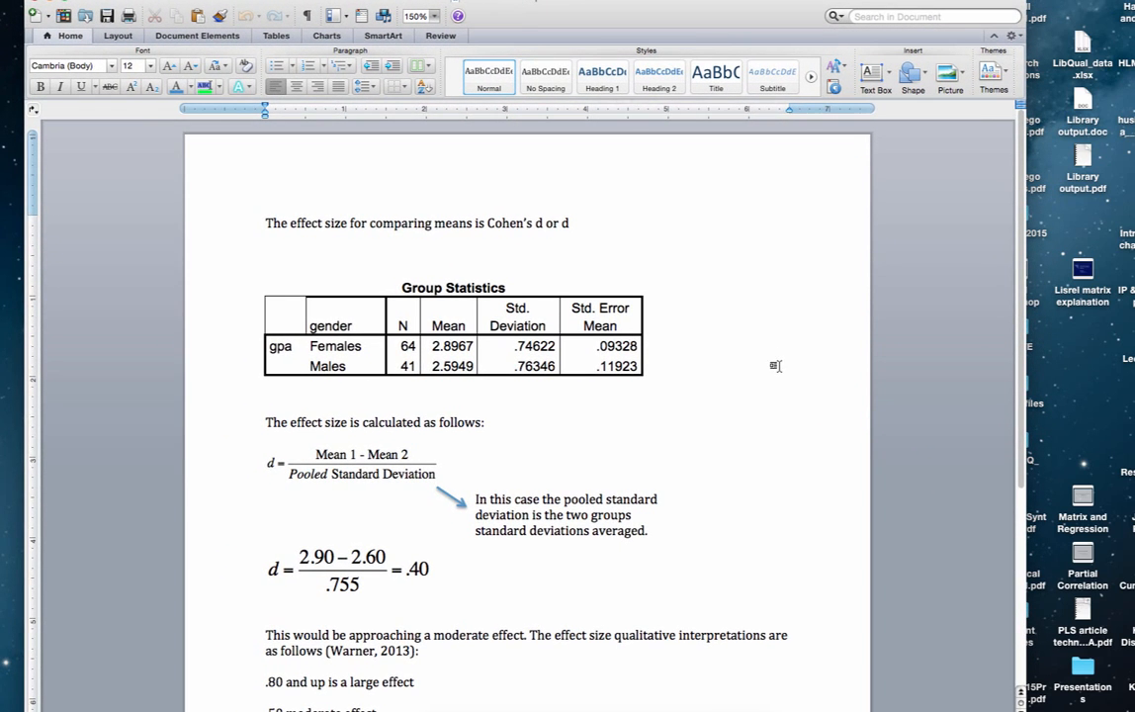
Read through the Cohen's d formula, the worked gpa calculation and the qualitative effect size guidelines.
scroll(947, 376, down, 1)
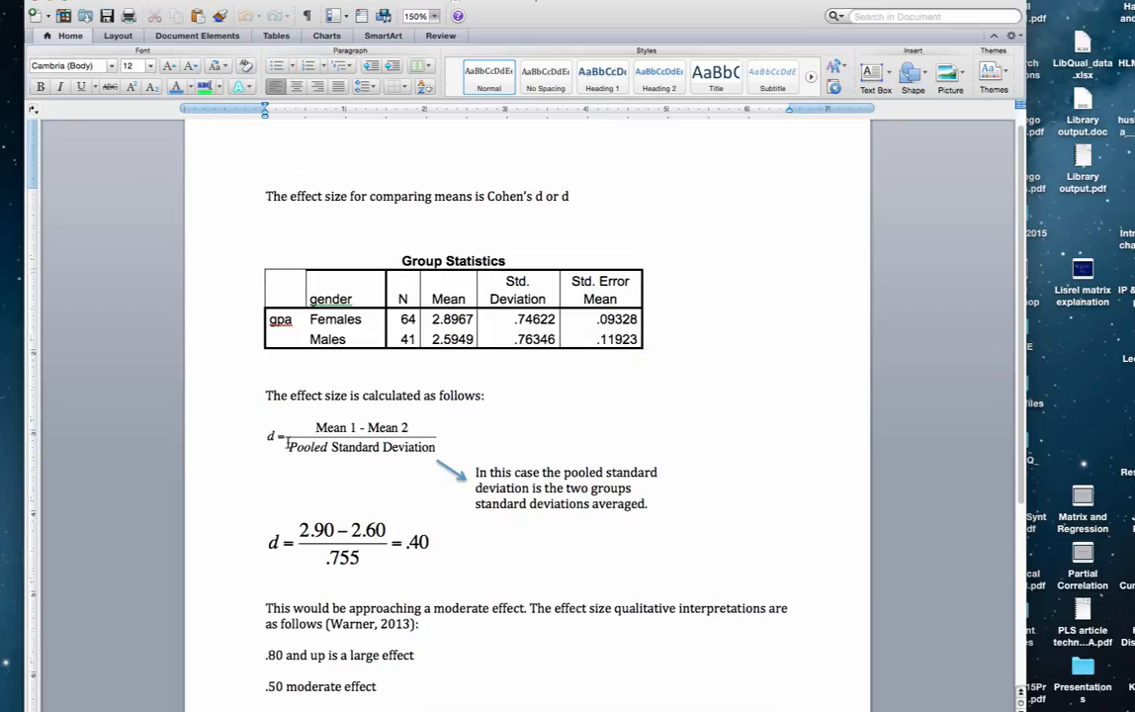
scroll(279, 433, down, 1)
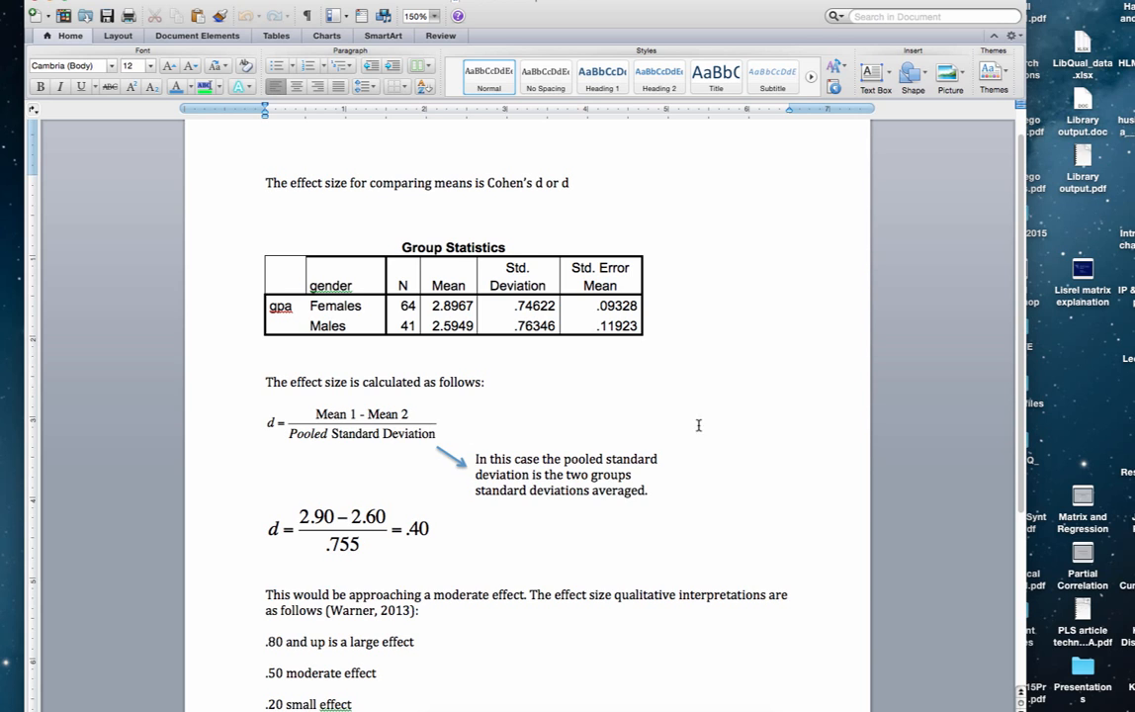
scroll(774, 424, down, 1)
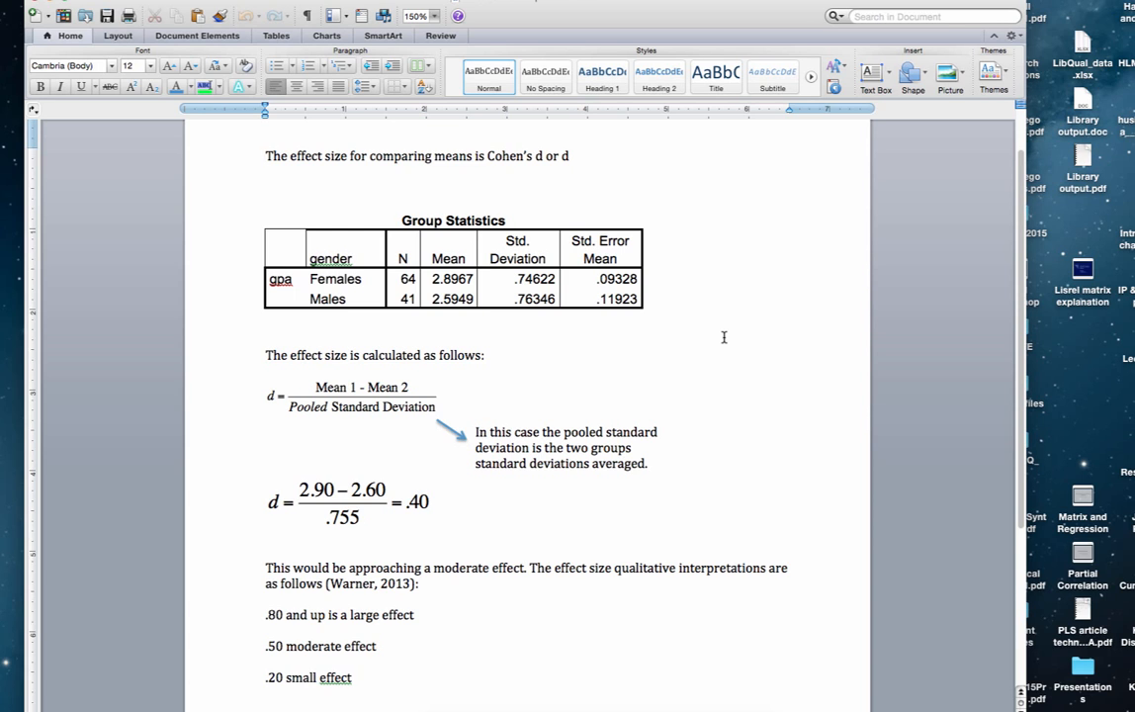
scroll(723, 337, down, 2)
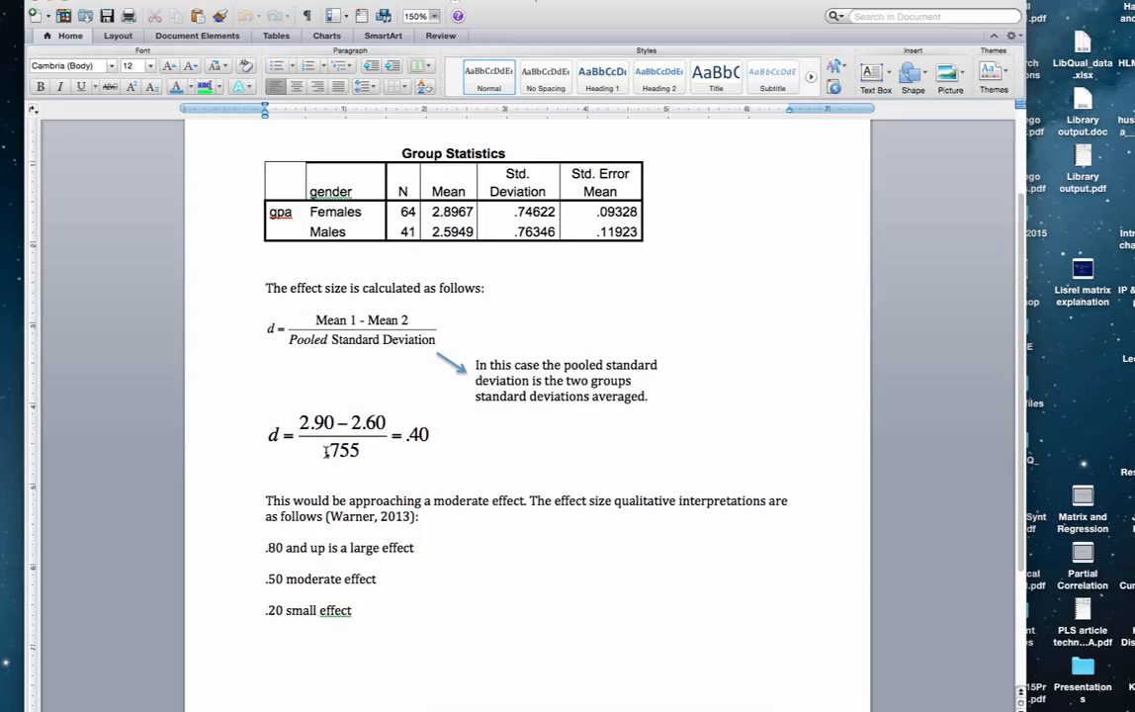
scroll(363, 448, down, 1)
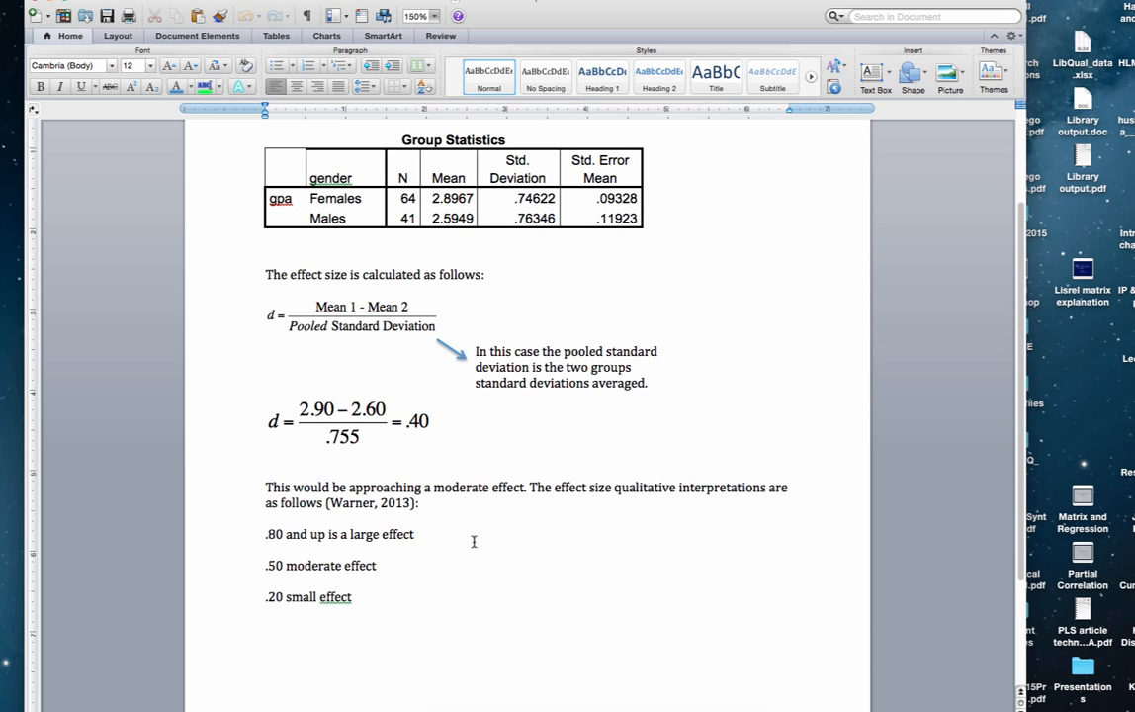
scroll(426, 487, down, 1)
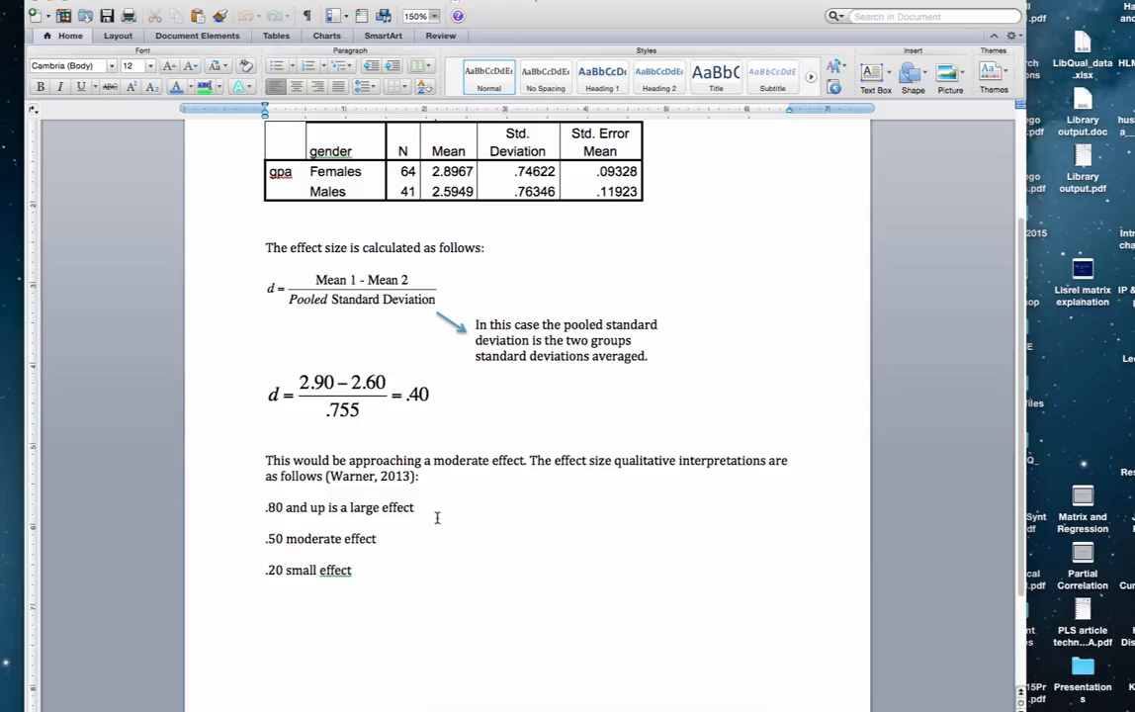
click(982, 0)
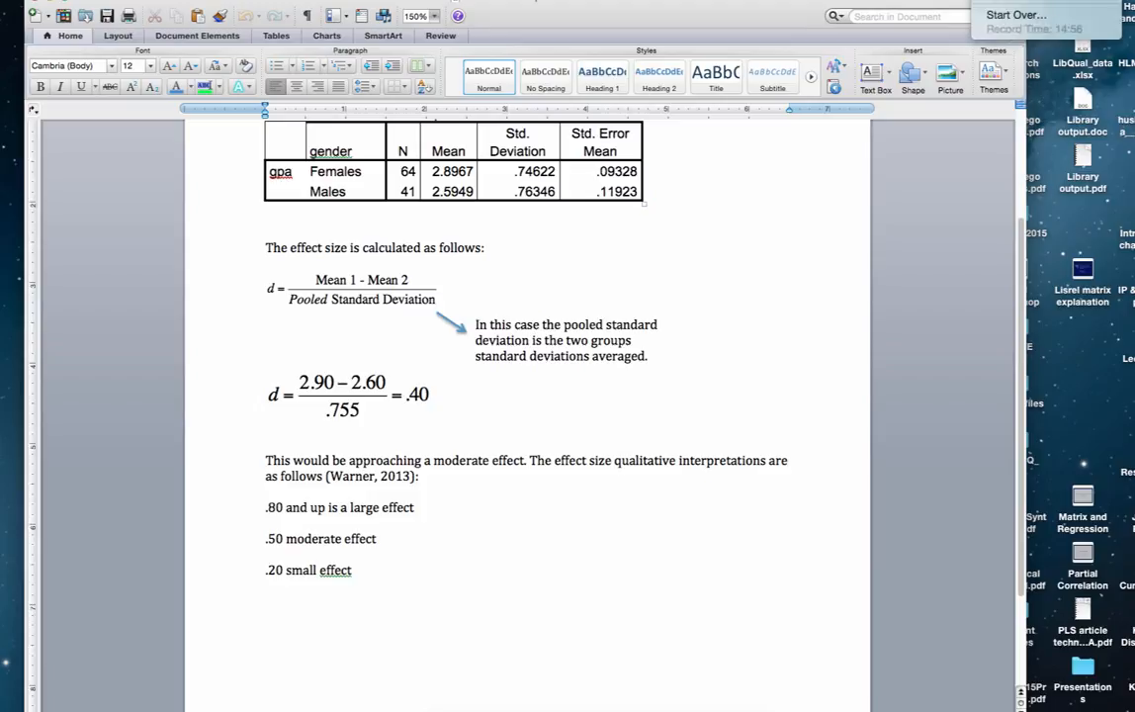